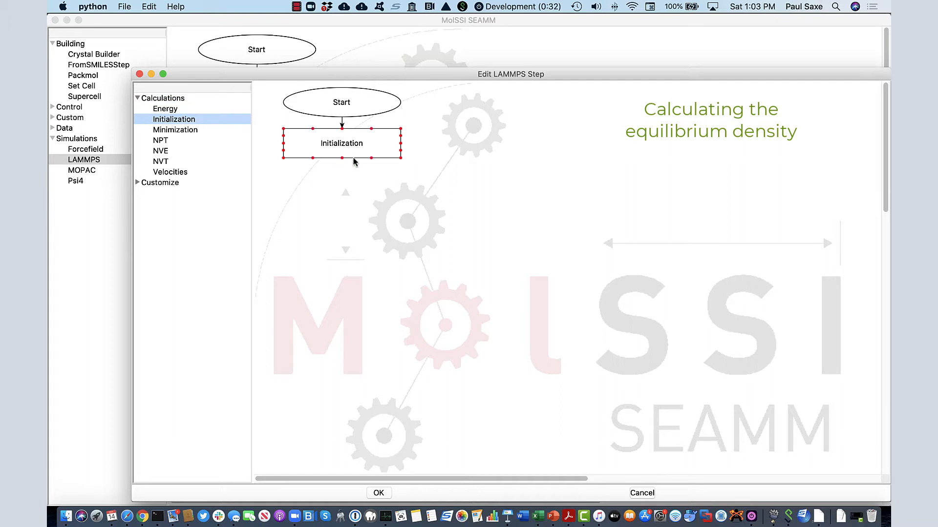
Open the Initialization substep and keep its defaults, then add a Velocities substep and accept its default settings
double_click(368, 143)
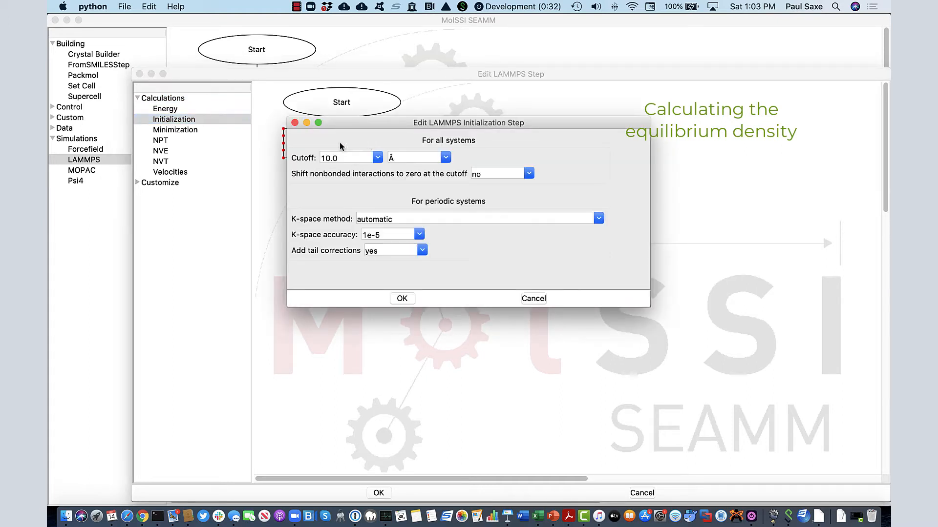
left_click(401, 299)
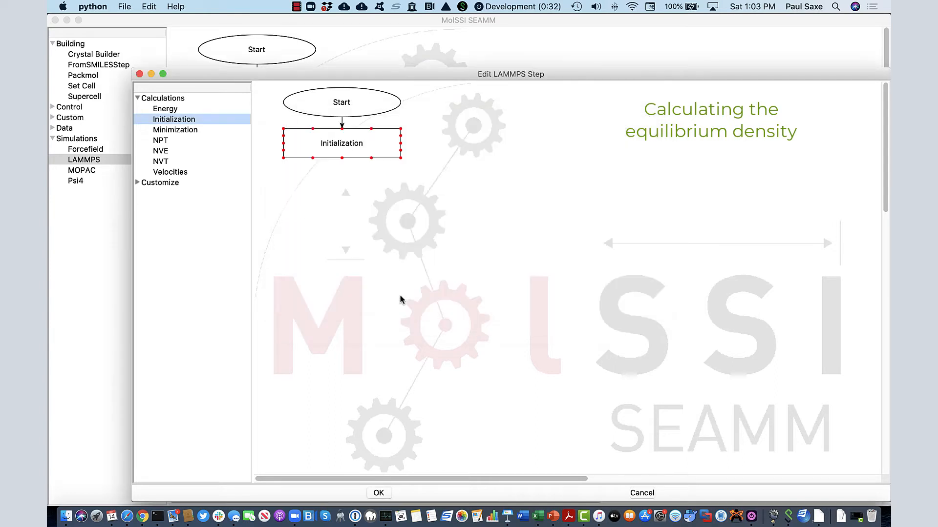
double_click(174, 173)
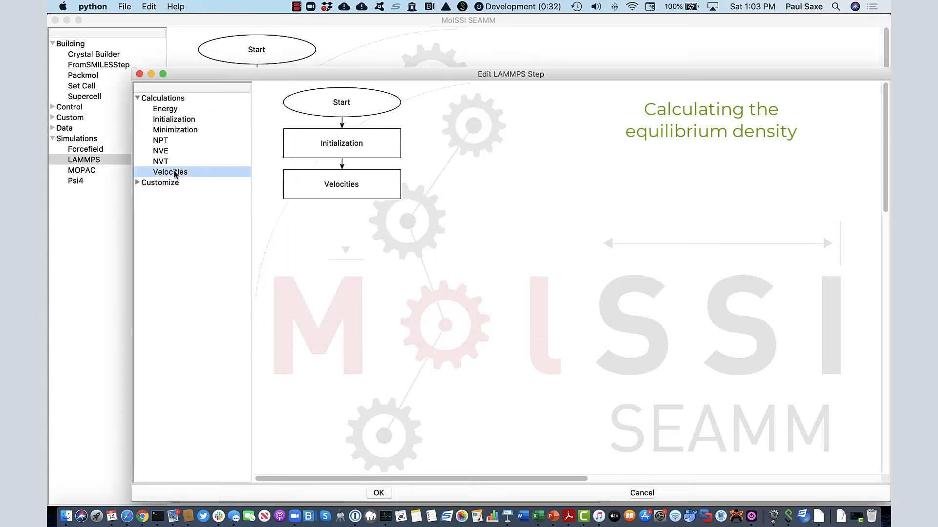
double_click(342, 190)
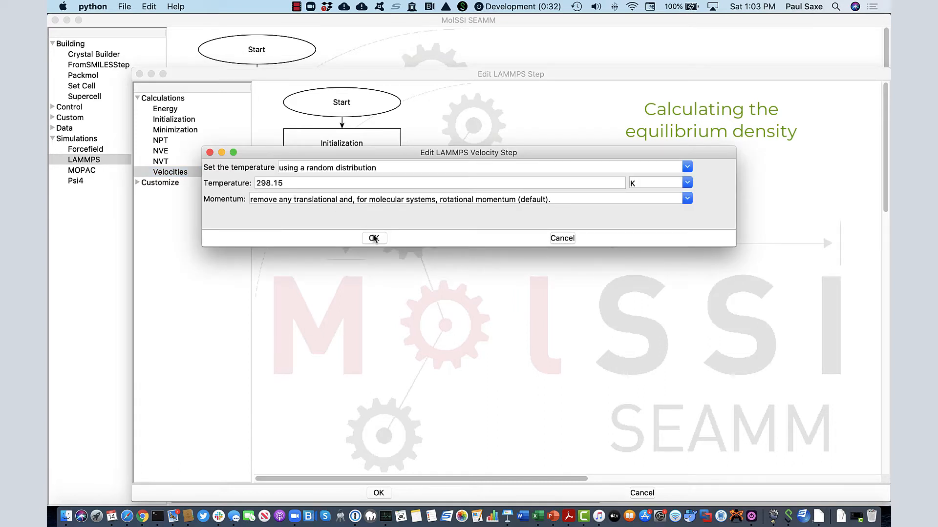
left_click(374, 238)
Add an NPT dynamics substep and set it to run for a fixed length of 50 ps of simulated time
double_click(161, 141)
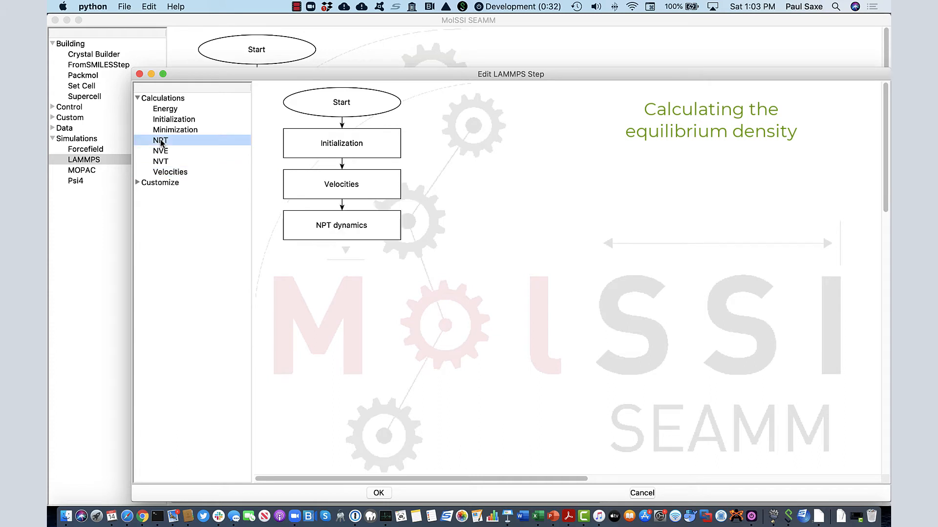
double_click(366, 224)
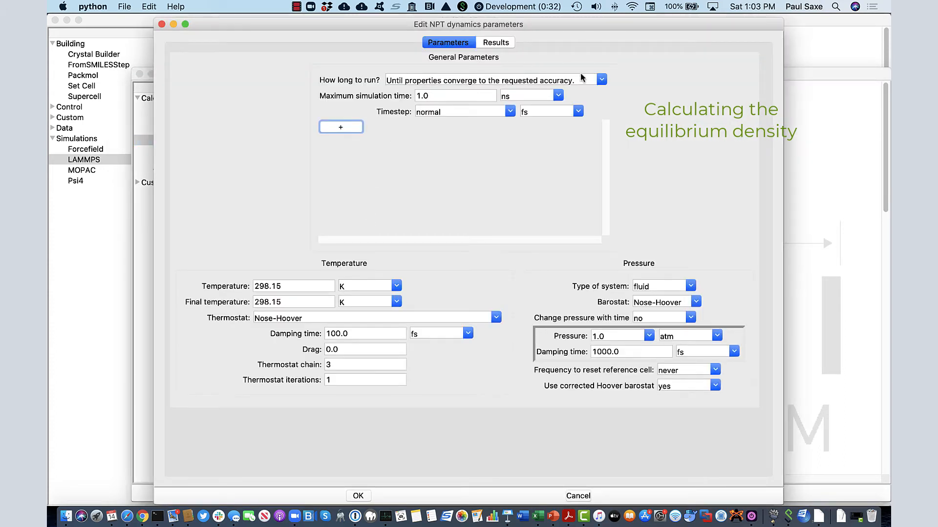
left_click(602, 79)
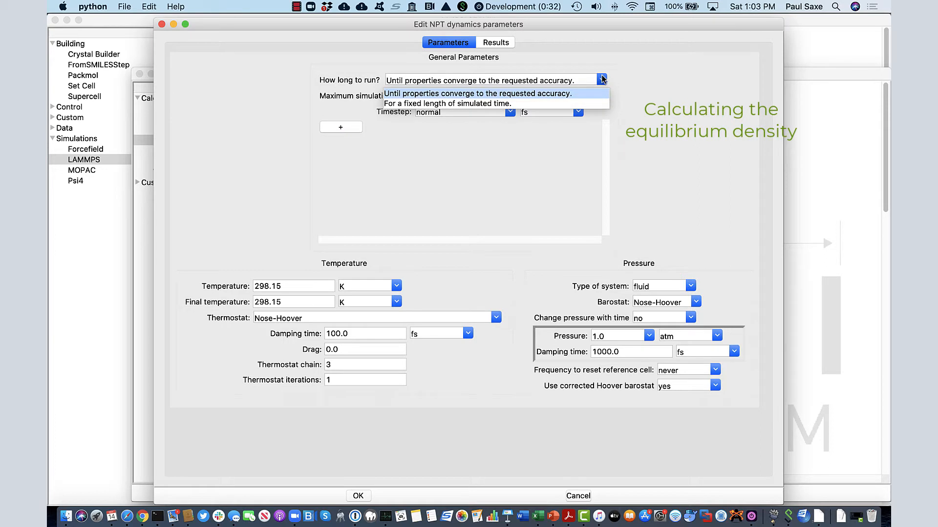
left_click(467, 103)
key("Tab")
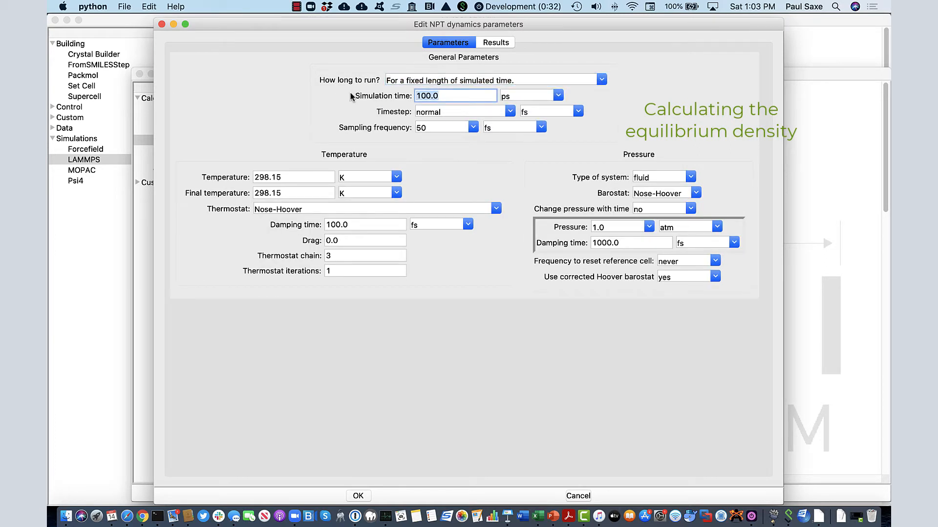
type("50")
left_click(358, 497)
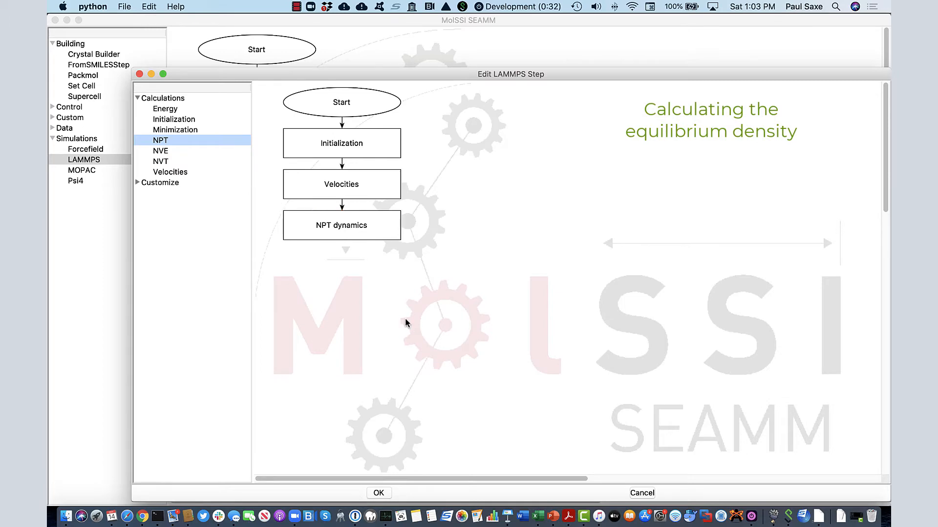
In the NPT dynamics results, save the density as the variable rho and close the LAMMPS step
double_click(346, 224)
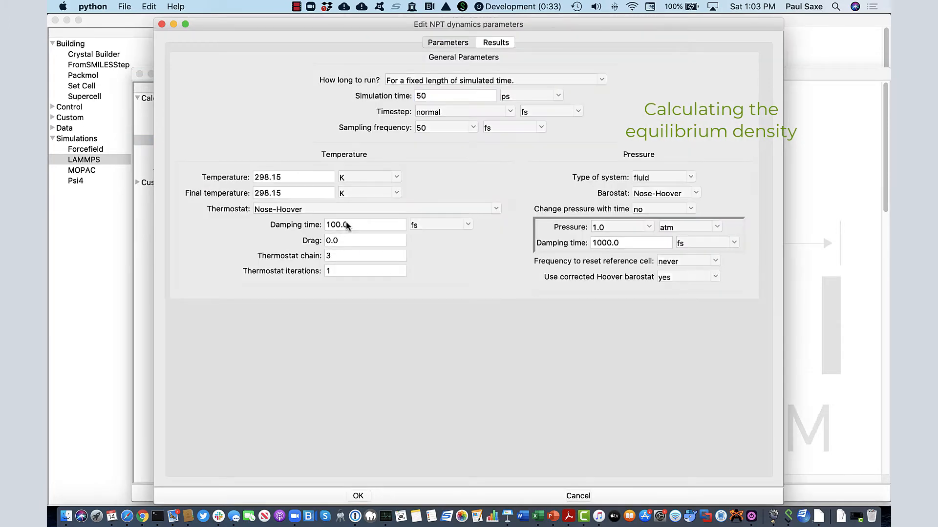
left_click(496, 43)
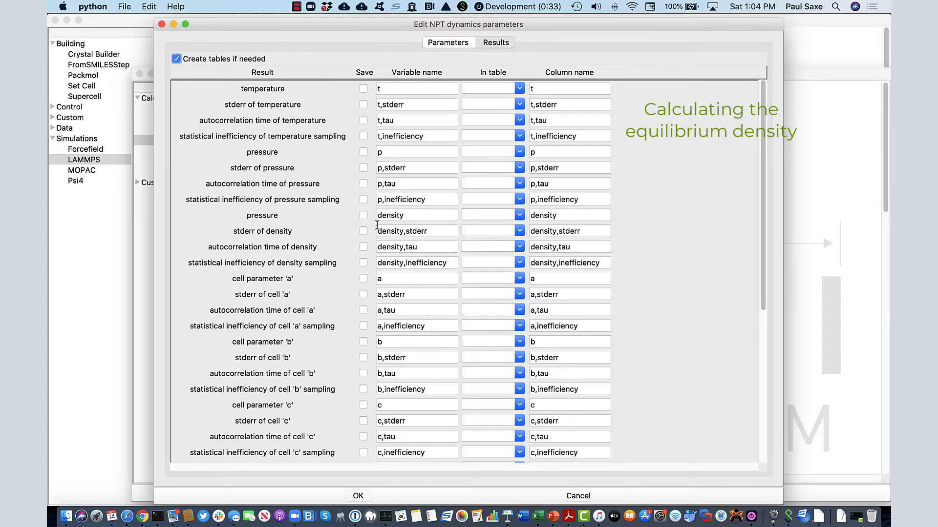
left_click(363, 215)
left_click_drag(414, 216, 377, 214)
type("rho")
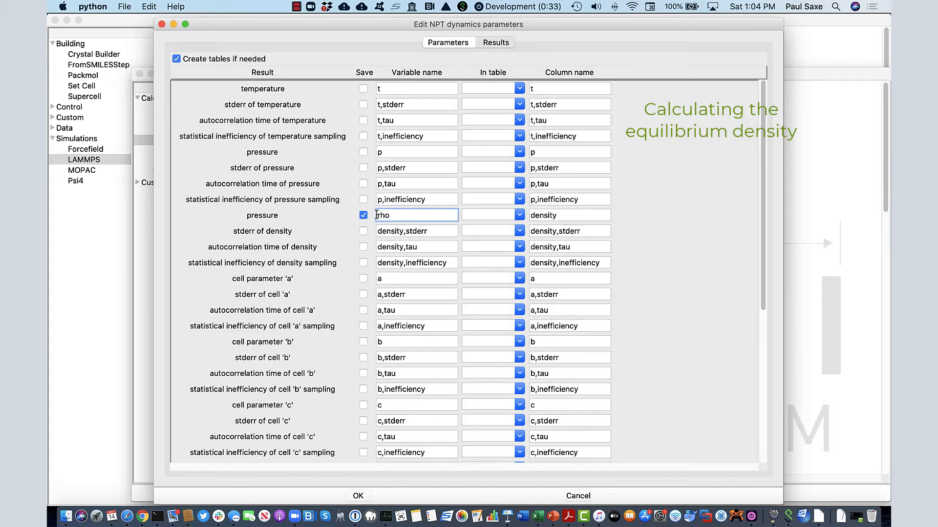
left_click(357, 496)
left_click(379, 493)
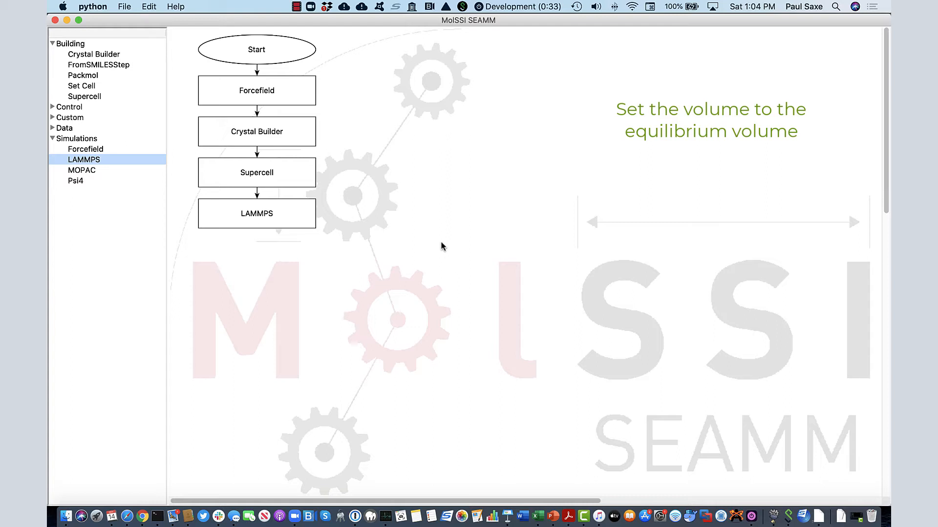
Add a Set Cell step after LAMMPS that adjusts the cell by density to the variable $rho
double_click(83, 88)
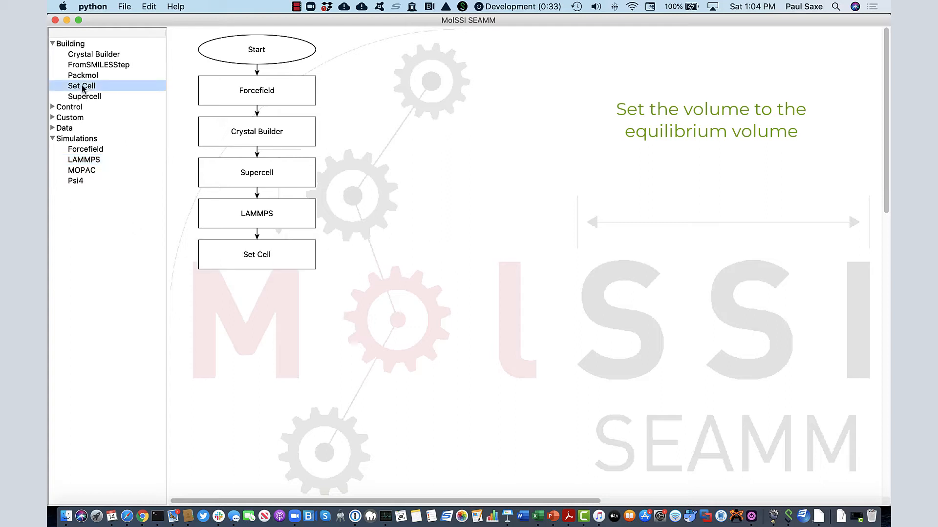
double_click(266, 254)
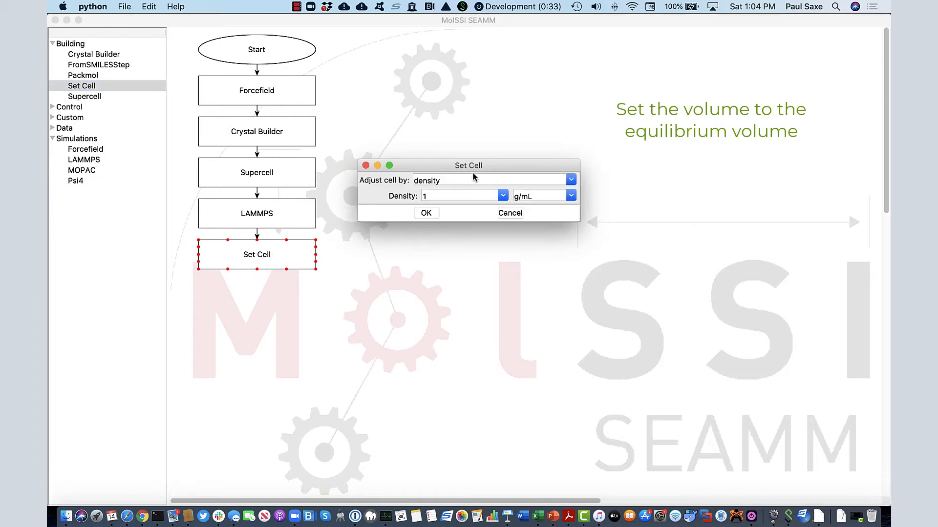
left_click(452, 196)
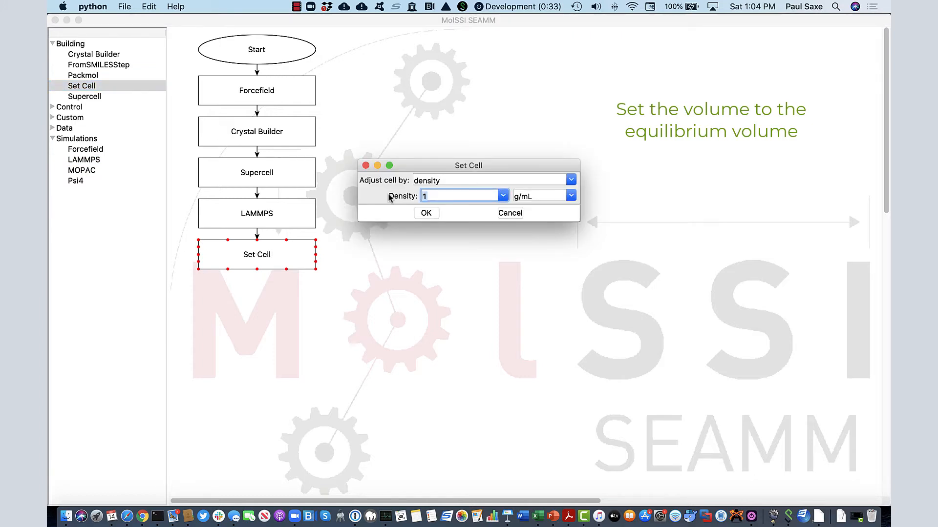
type("$rho")
left_click(426, 213)
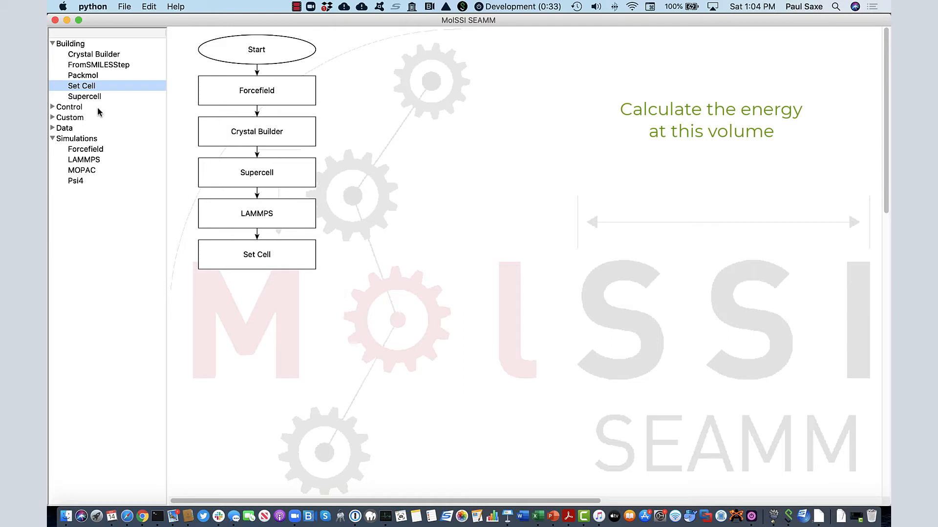
Add a second LAMMPS step containing Initialization, Velocities and NVT dynamics substeps
left_click(84, 160)
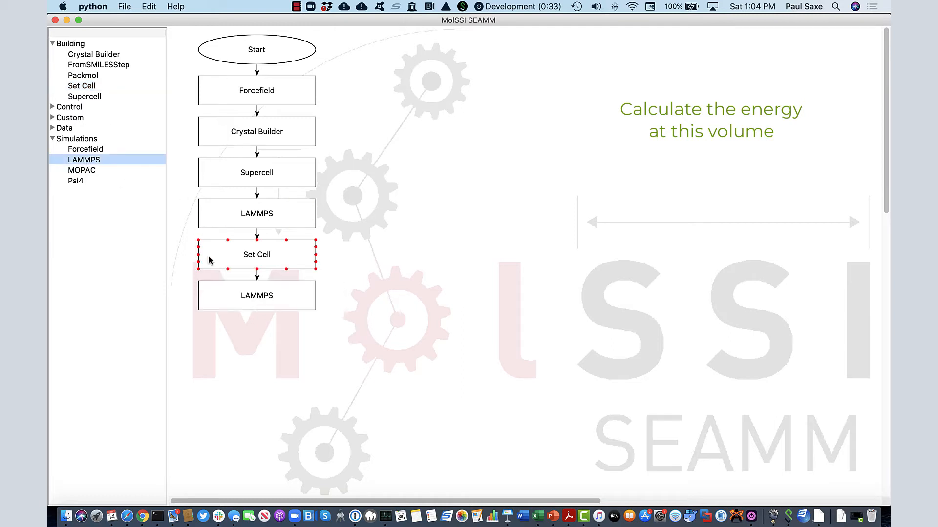
double_click(258, 295)
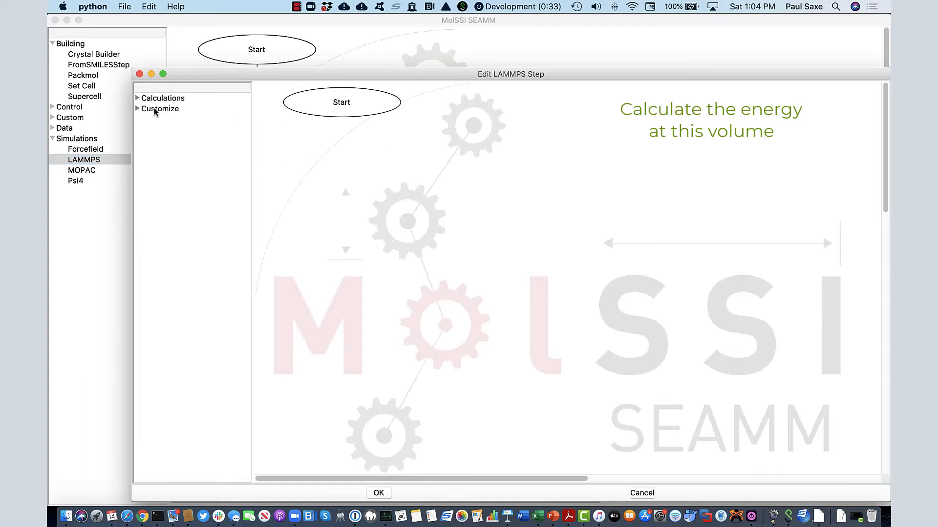
left_click(137, 98)
left_click(169, 121)
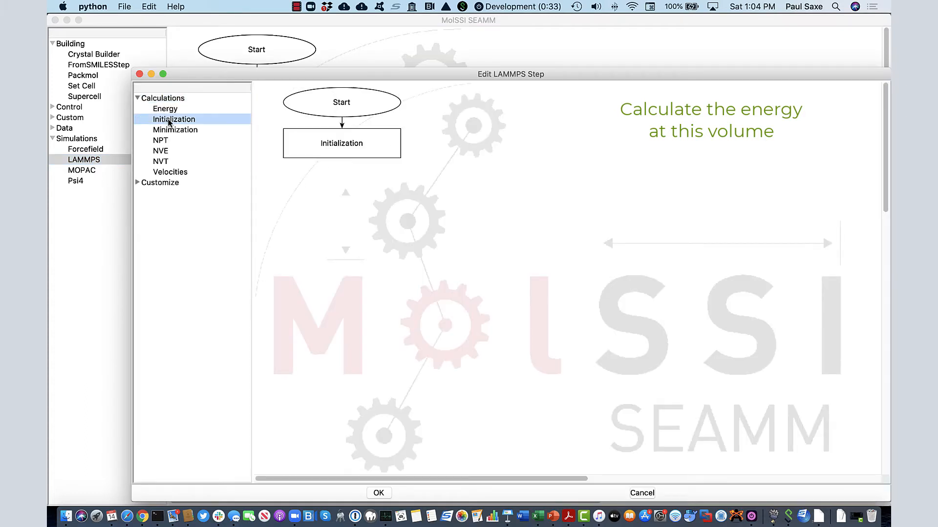
left_click(167, 173)
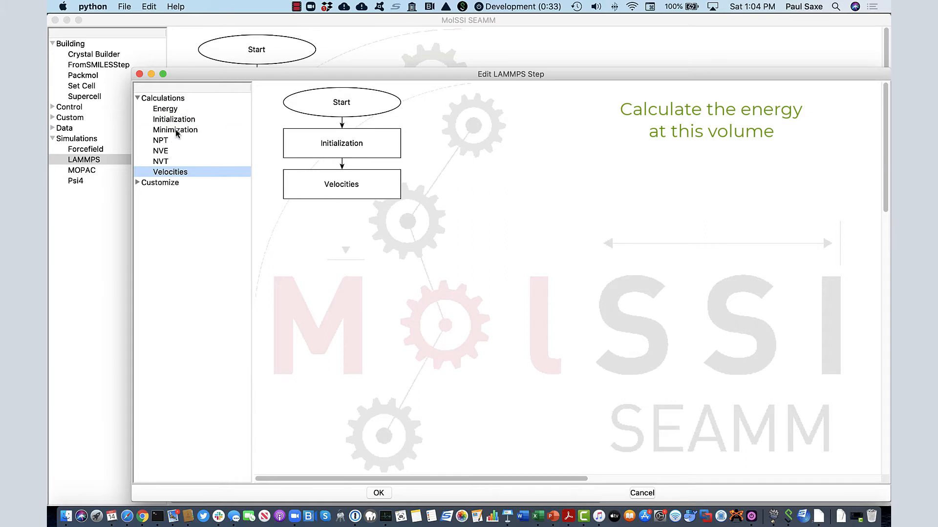
left_click(162, 162)
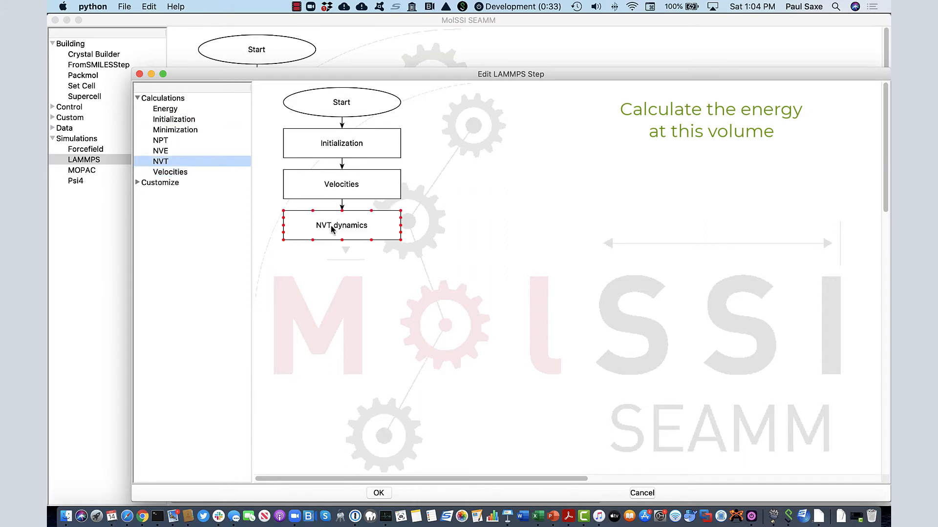
Set the NVT dynamics to run for a fixed length of 50 ps of simulated time
double_click(362, 225)
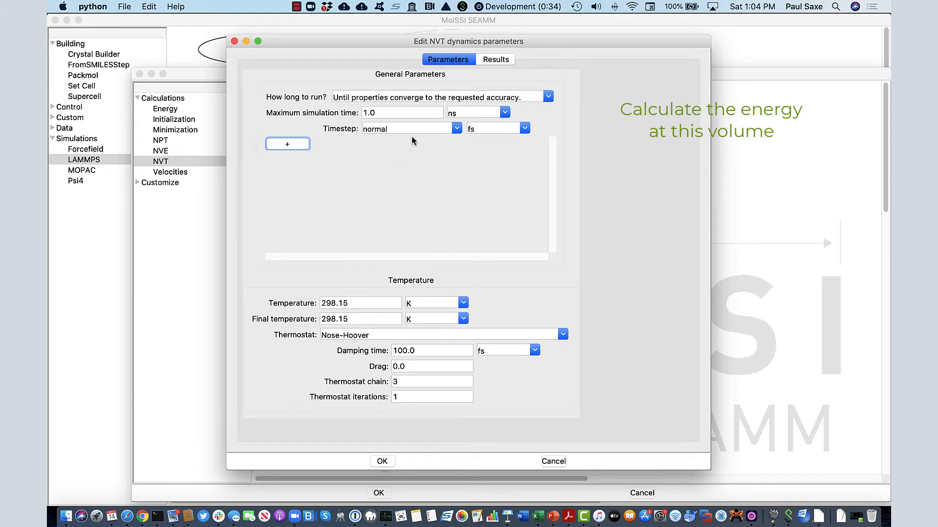
left_click(548, 96)
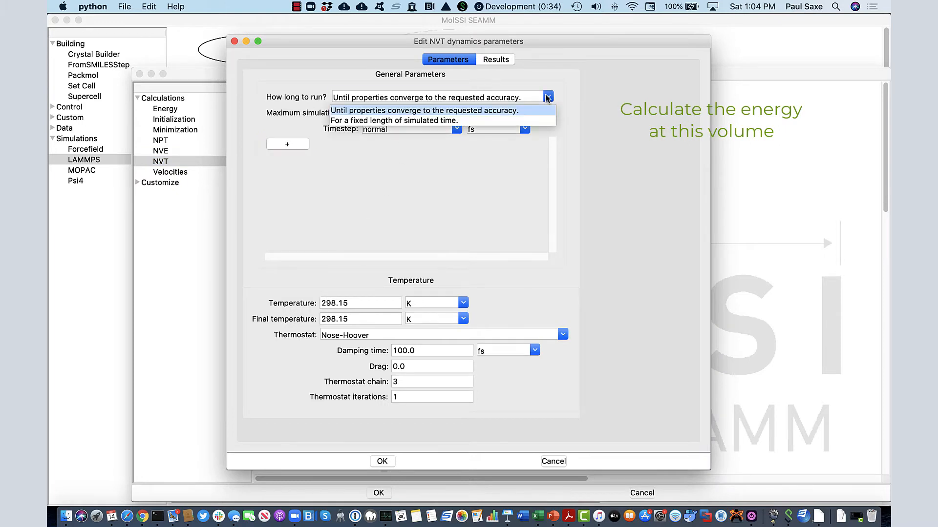
left_click(439, 120)
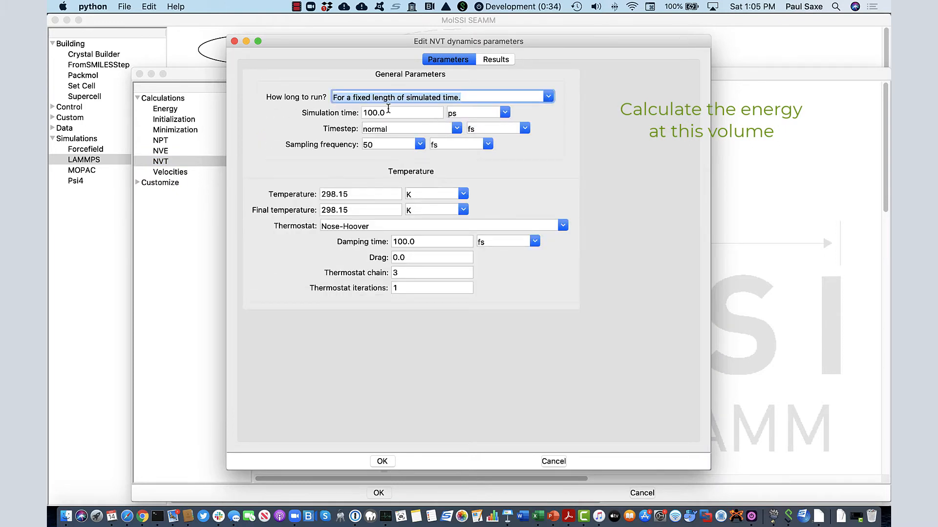
left_click_drag(390, 113, 303, 114)
type("50")
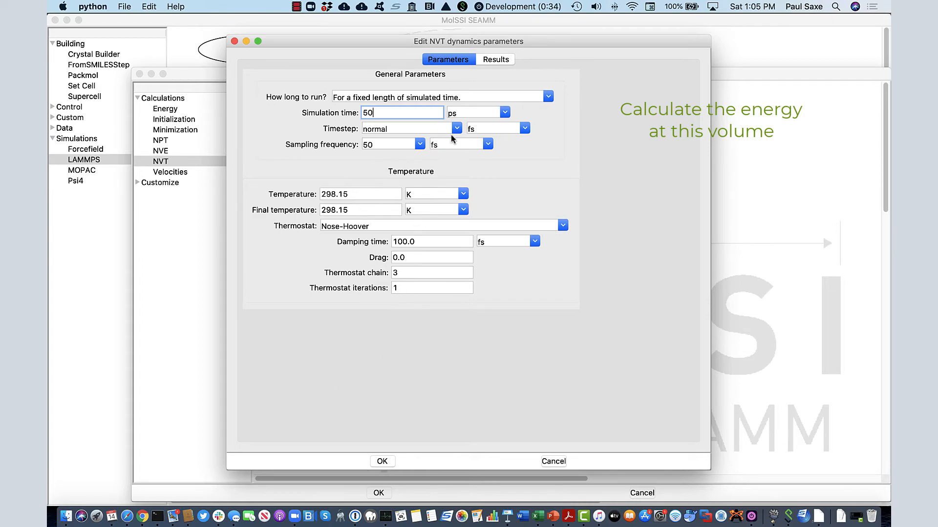
In the NVT dynamics results, save the potential energy as the variable En and close the LAMMPS step
left_click(499, 60)
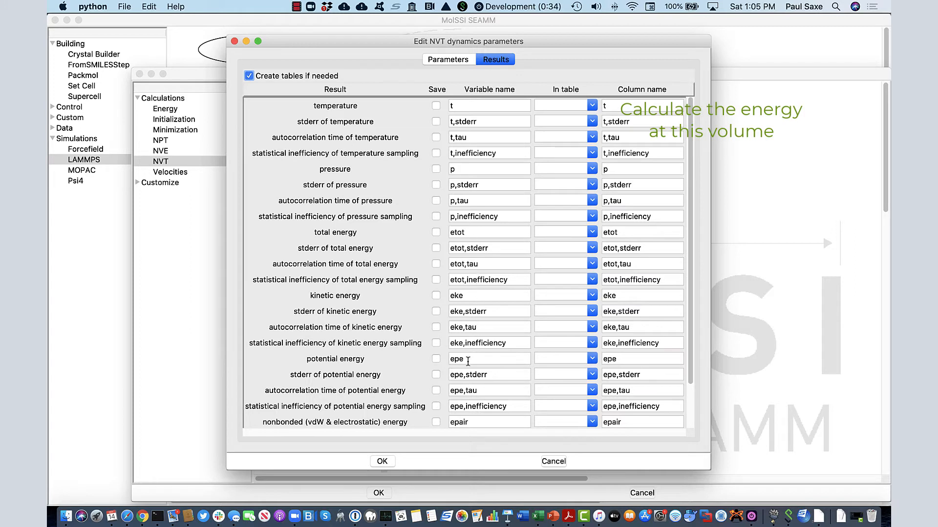
left_click(435, 359)
key("Tab")
type("En")
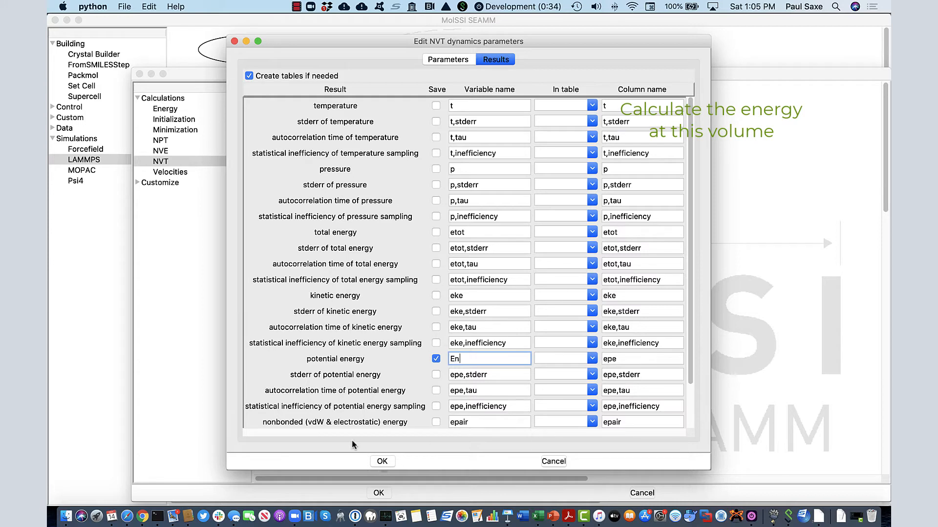
left_click(383, 462)
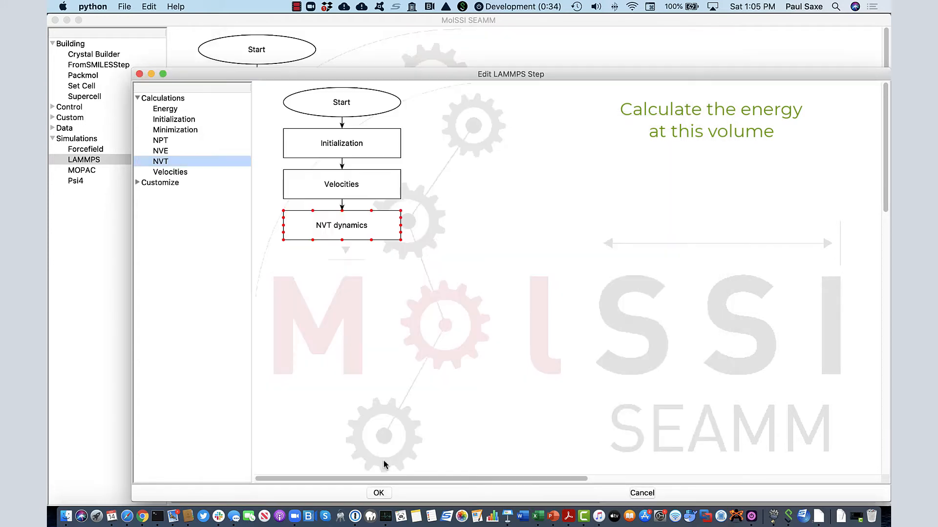
left_click(378, 493)
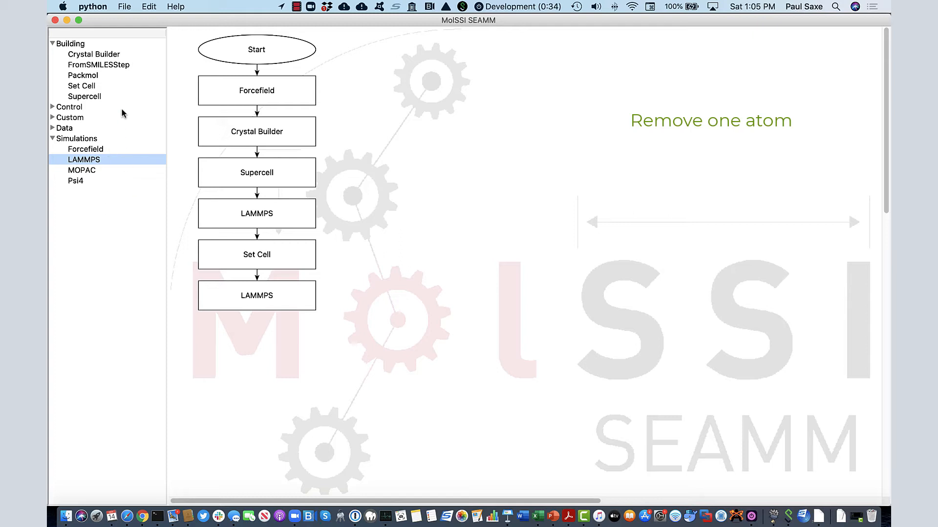
Add a Custom Python step at the end with the code n = _system.n_atoms()
left_click(51, 118)
double_click(80, 129)
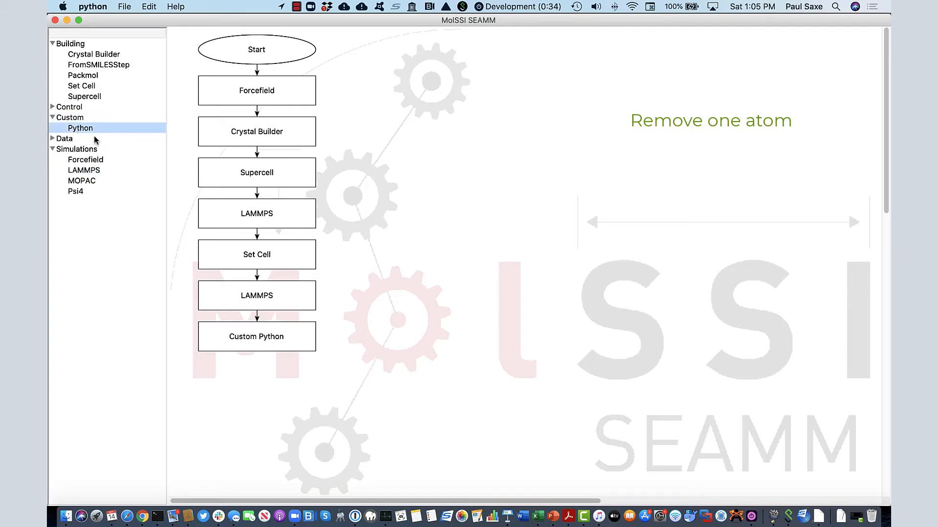
left_click(293, 336)
double_click(277, 338)
left_click(426, 160)
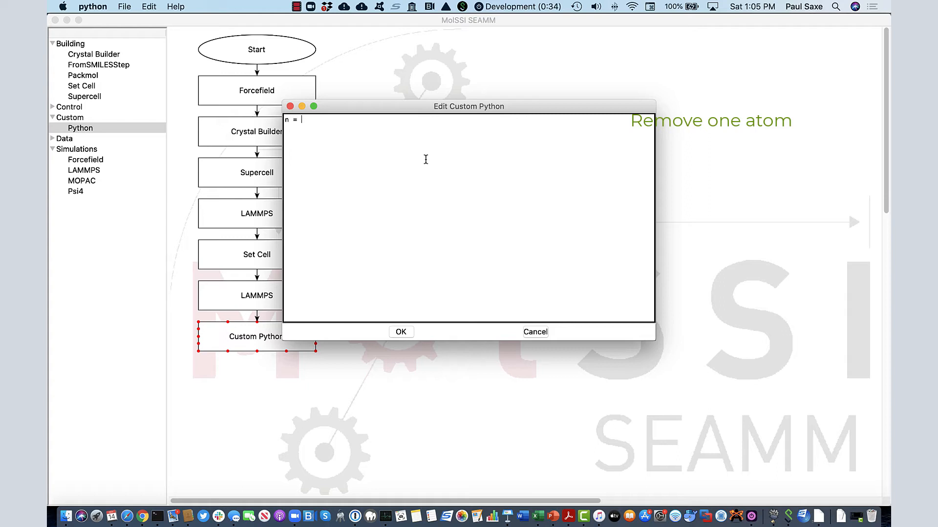
type("n = _system.n_atoms(")
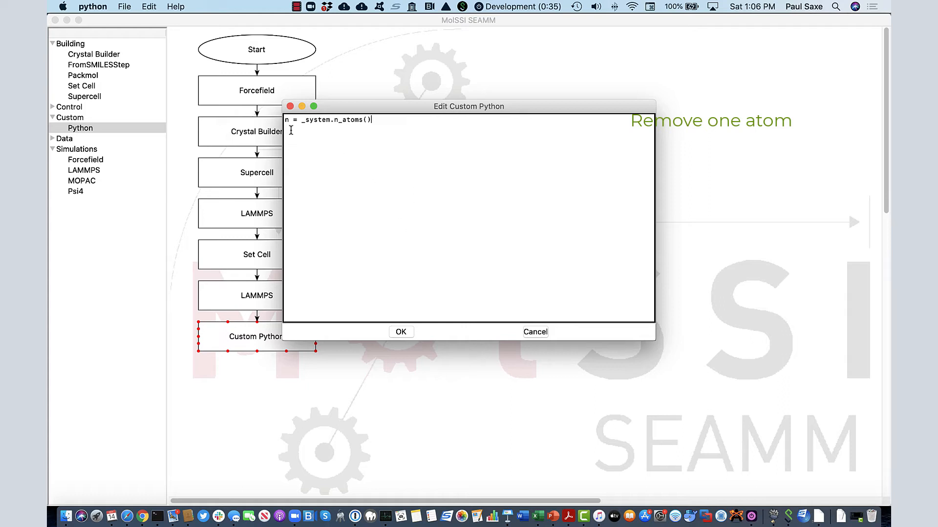
left_click(403, 334)
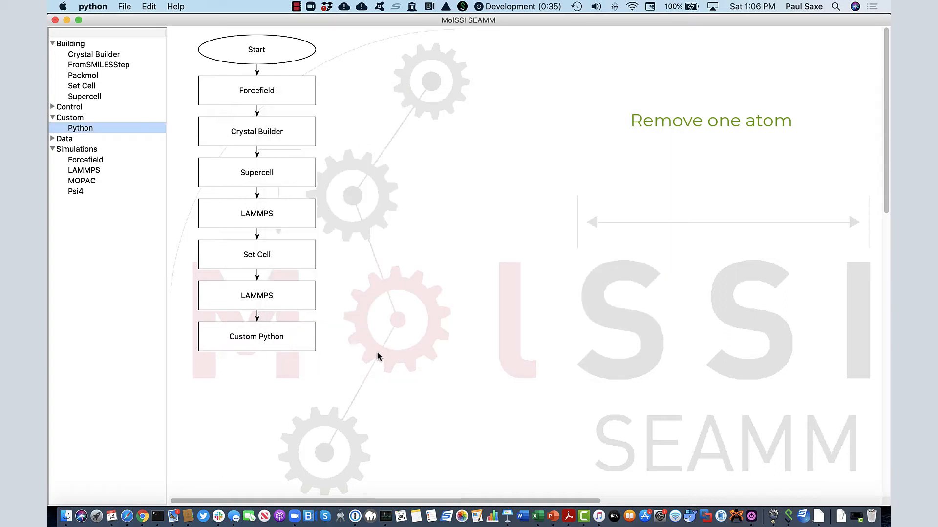
Add a line calling _system.atoms.remove( to the Custom Python code to delete one atom
double_click(249, 335)
left_click(384, 121)
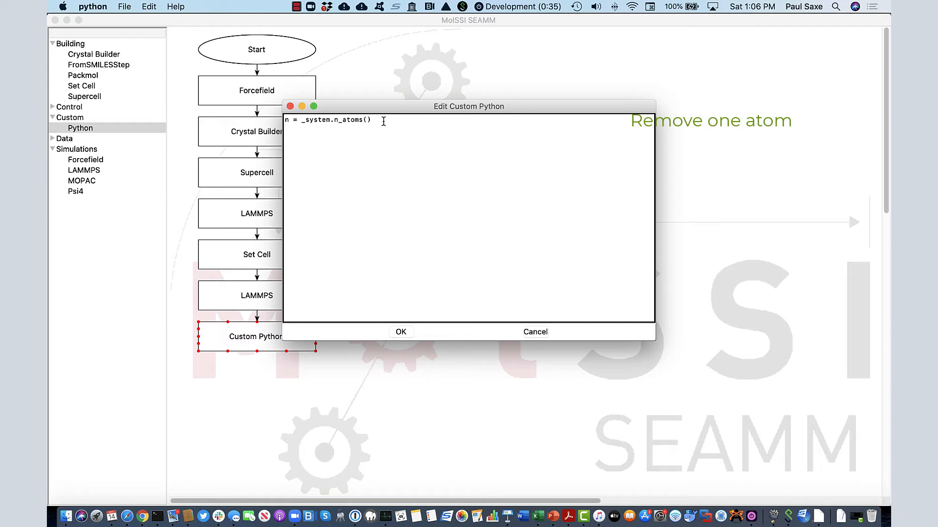
type("_system.atoms.remove([1")
left_click(402, 333)
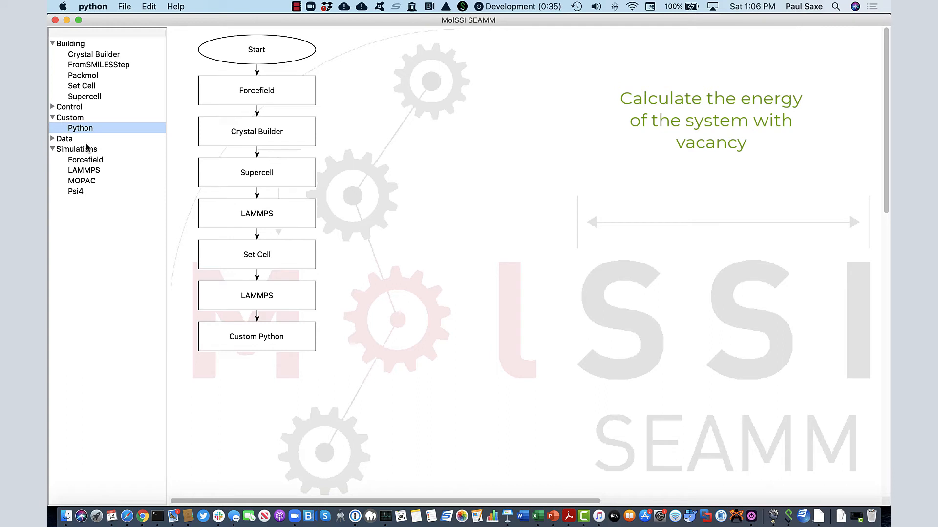
Add a LAMMPS step at the end of the flowchart containing Initialization, Velocities and NVT substeps
left_click(84, 171)
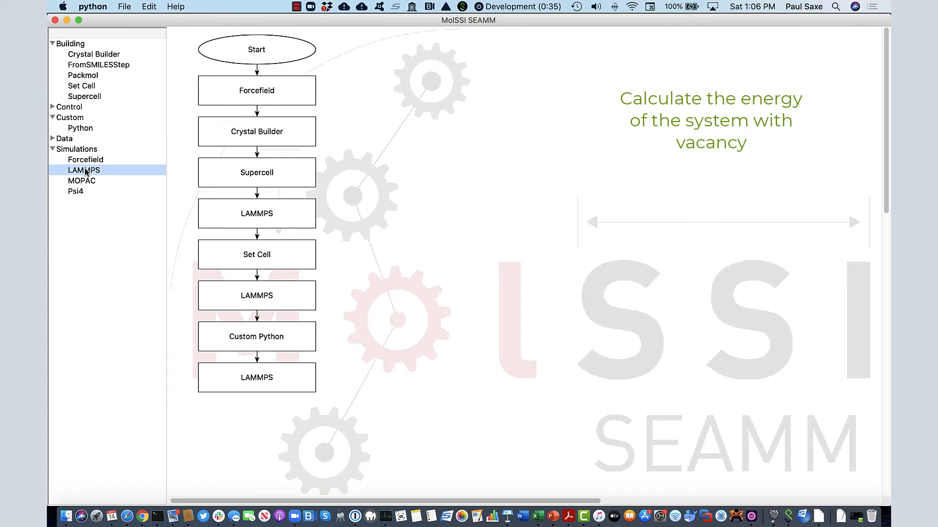
double_click(259, 376)
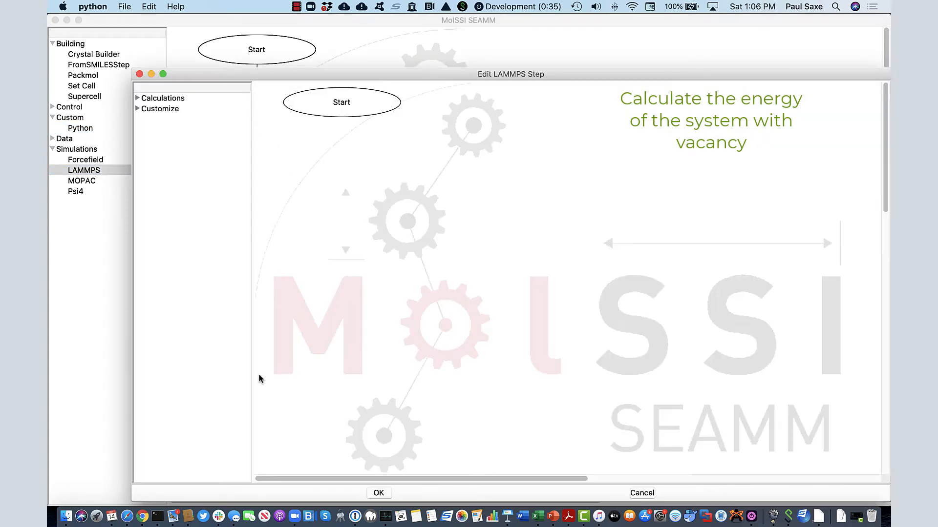
left_click(137, 99)
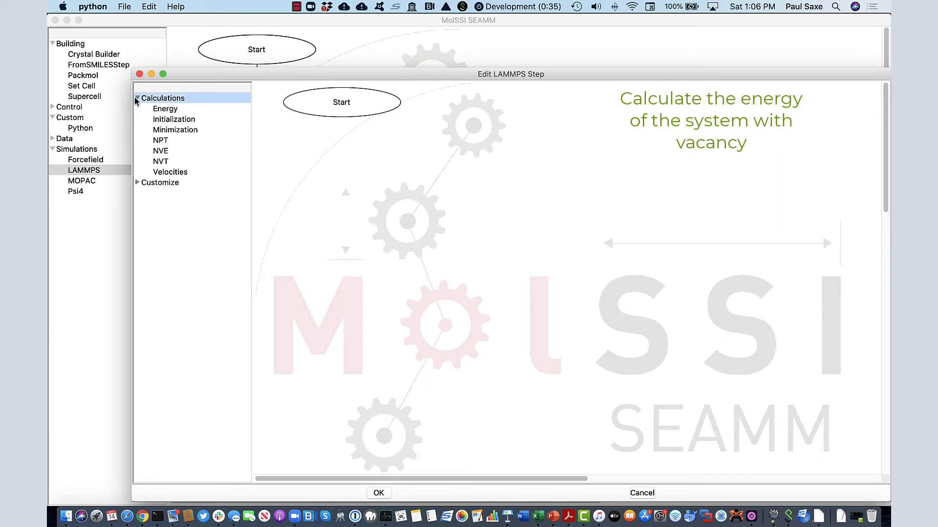
double_click(159, 123)
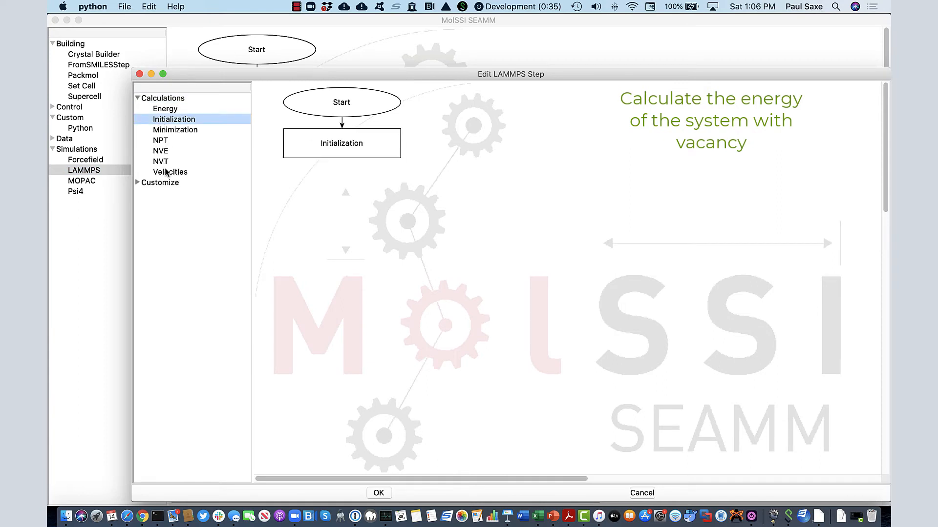
double_click(168, 172)
double_click(159, 161)
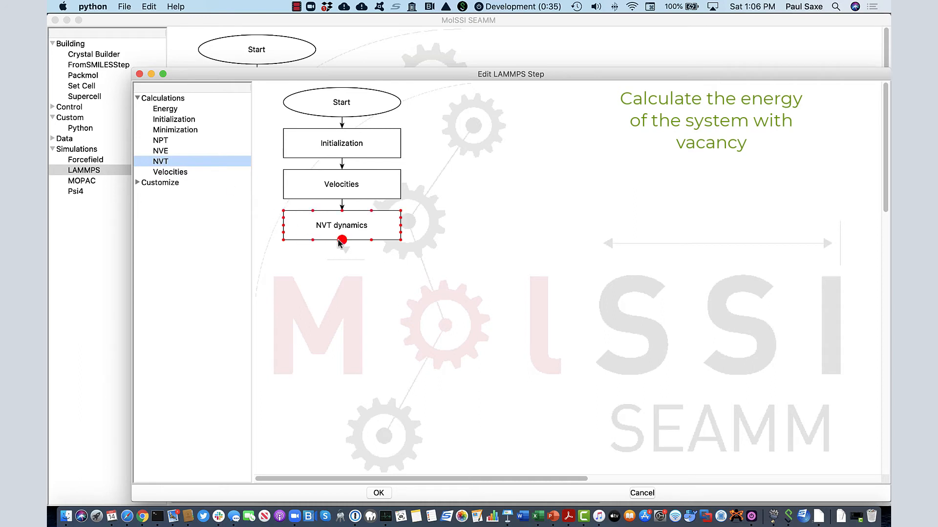
In the new LAMMPS step, make the NVT dynamics run for a fixed simulated time of 50 ps
double_click(354, 228)
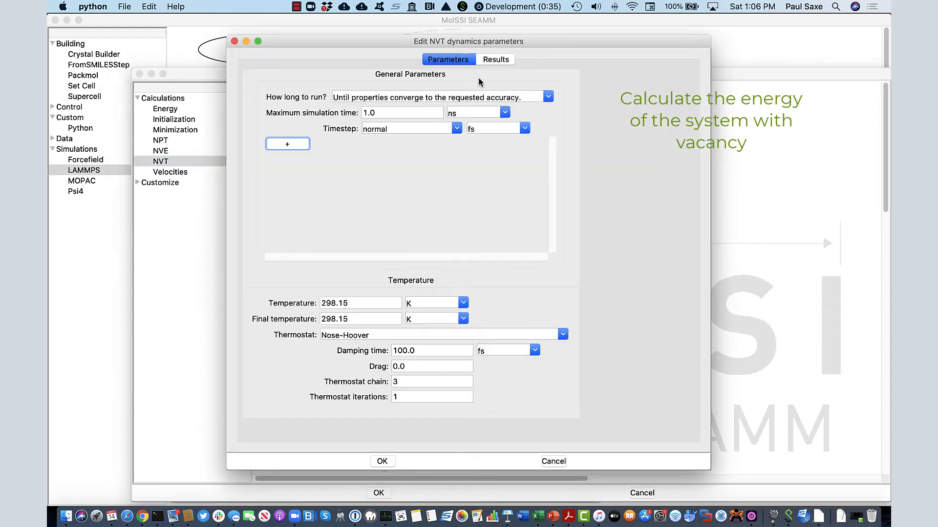
left_click(549, 97)
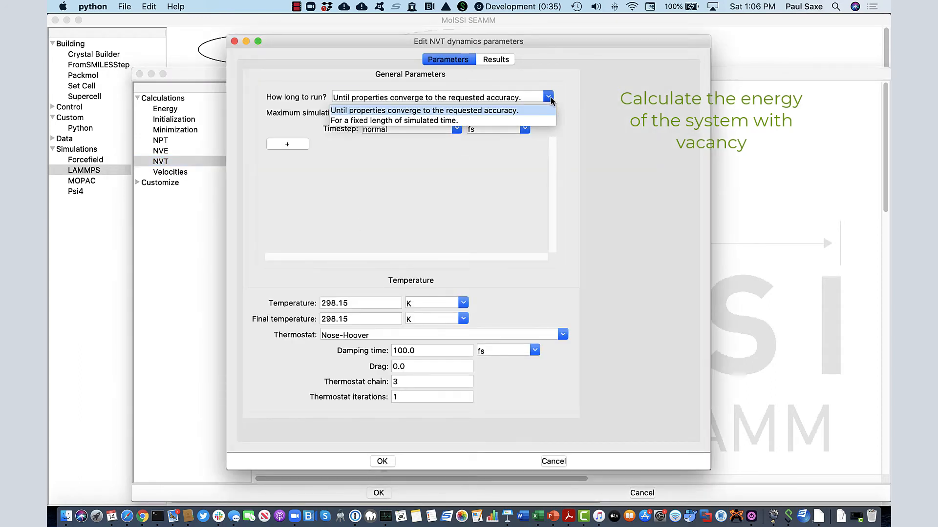
left_click(440, 120)
triple_click(405, 113)
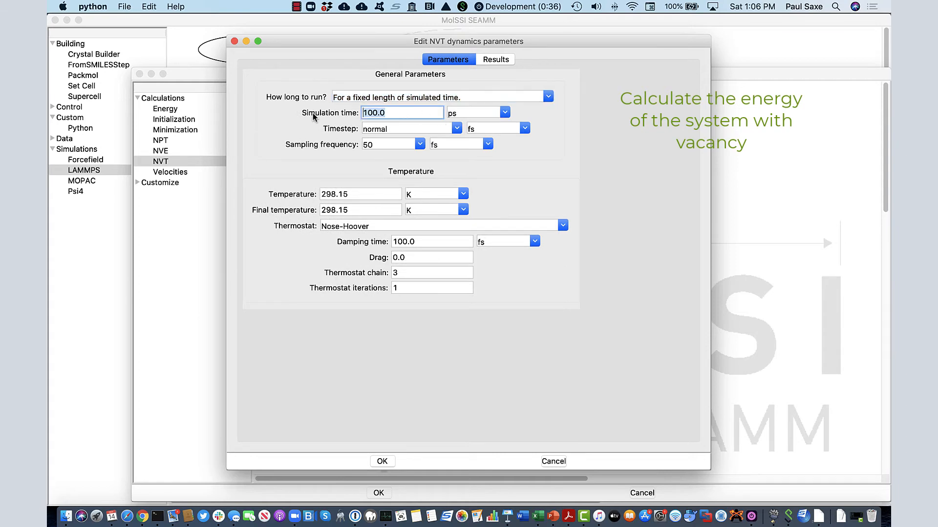
type("50")
Save the NVT potential energy as the variable En1 and close the LAMMPS step
left_click(497, 60)
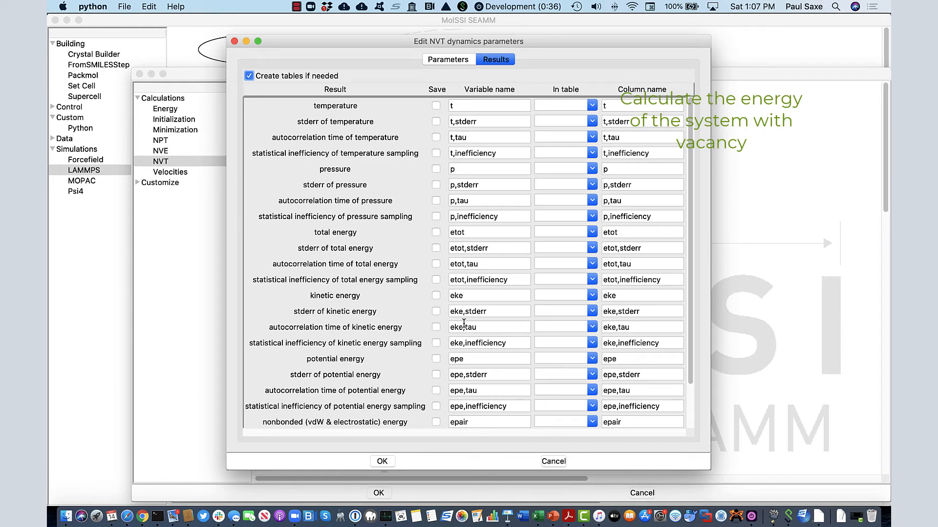
left_click(435, 360)
key("Tab")
type("En")
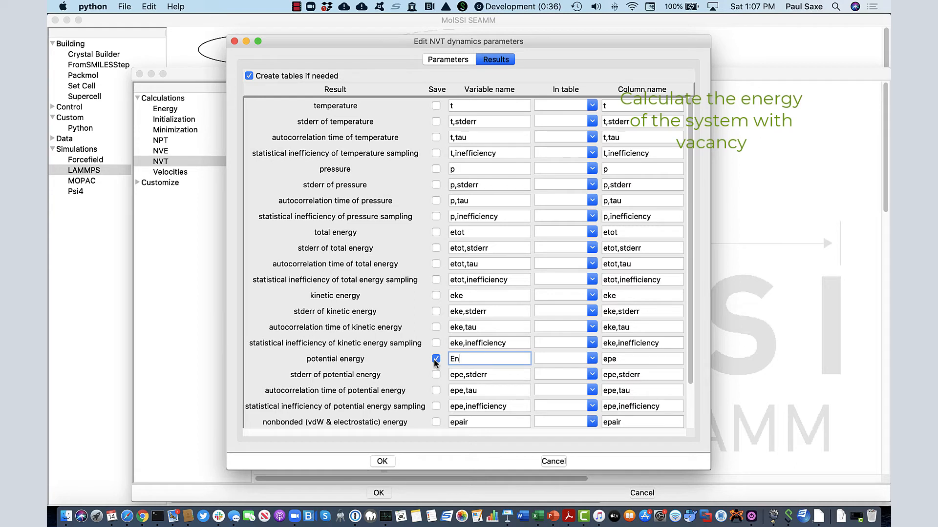
type("1")
left_click(382, 462)
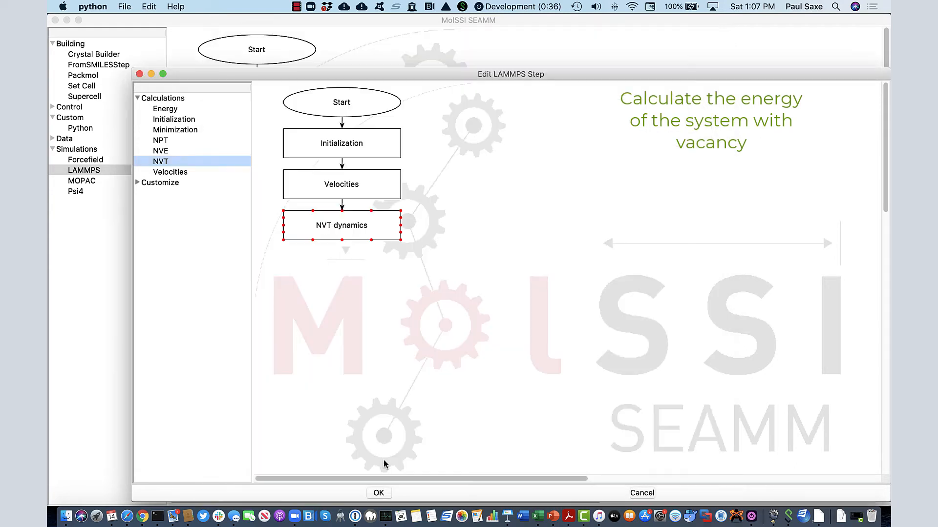
left_click(379, 494)
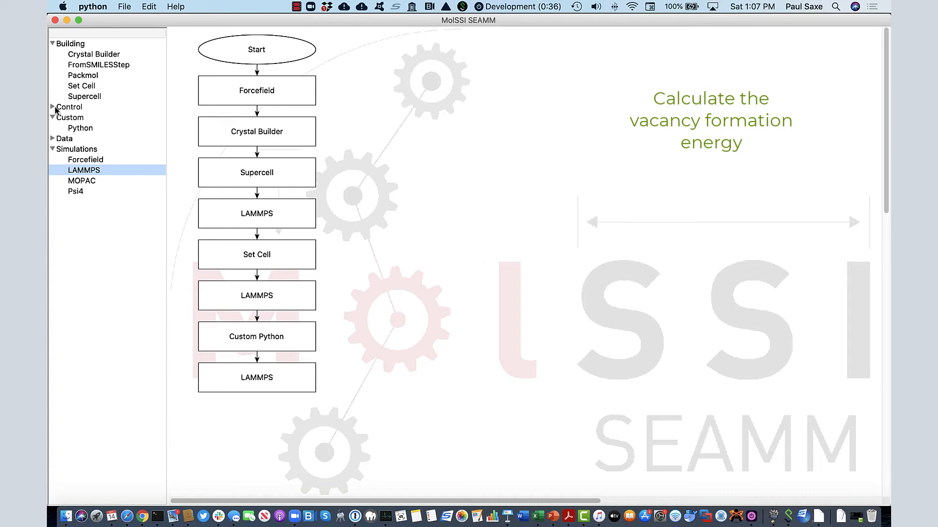
Add a final Custom Python step with Evac = En1 - (n-1)/n * En and start a print line
left_click(80, 128)
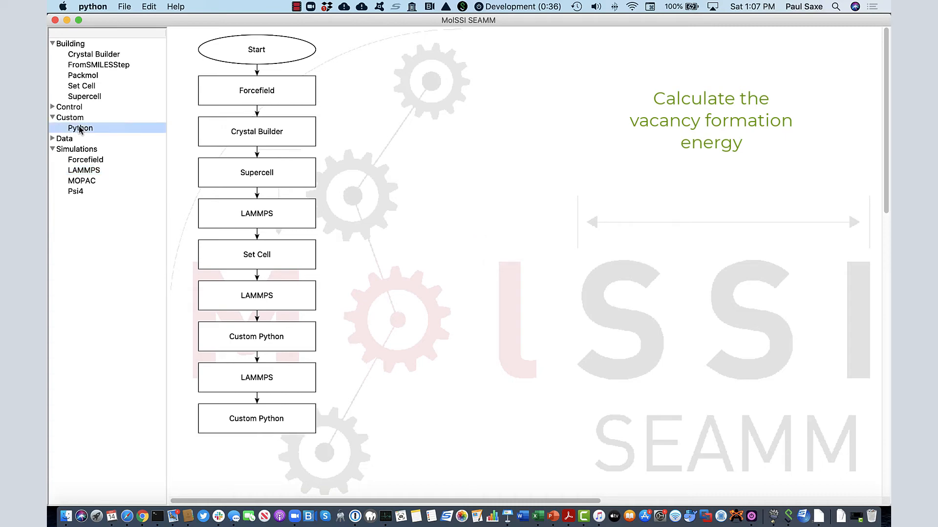
double_click(265, 418)
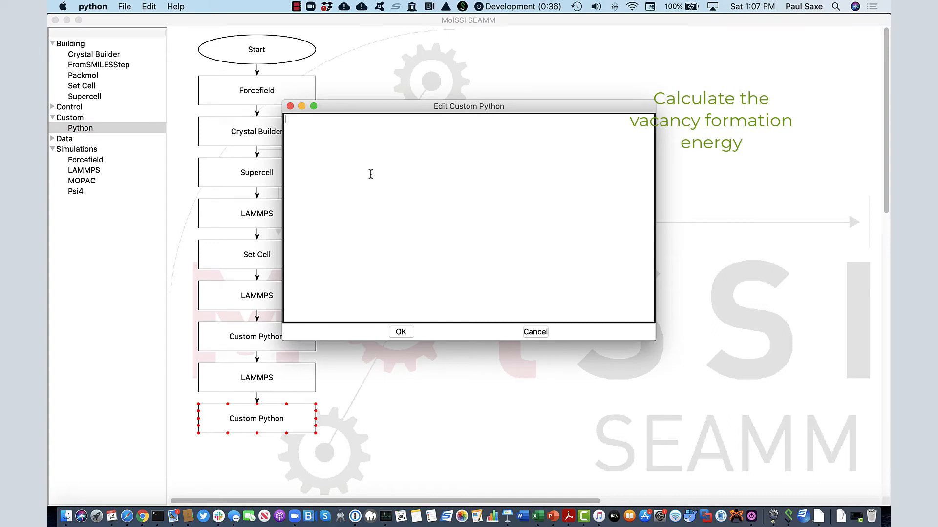
type("Evac = En1 - (n-1)/n * E")
type("n")
key("Return")
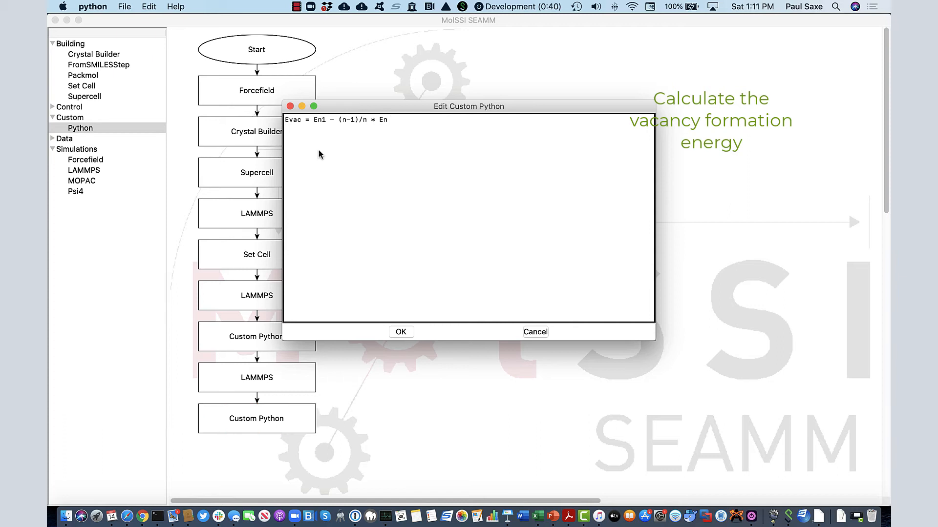
type("pri")
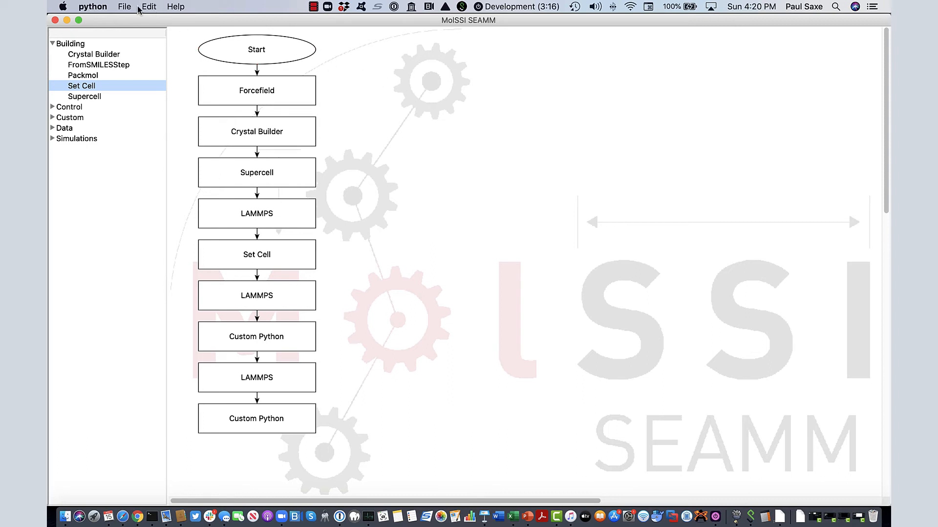
Run the flowchart as a job in project dev titled Al vacancy energy 298K
left_click(124, 6)
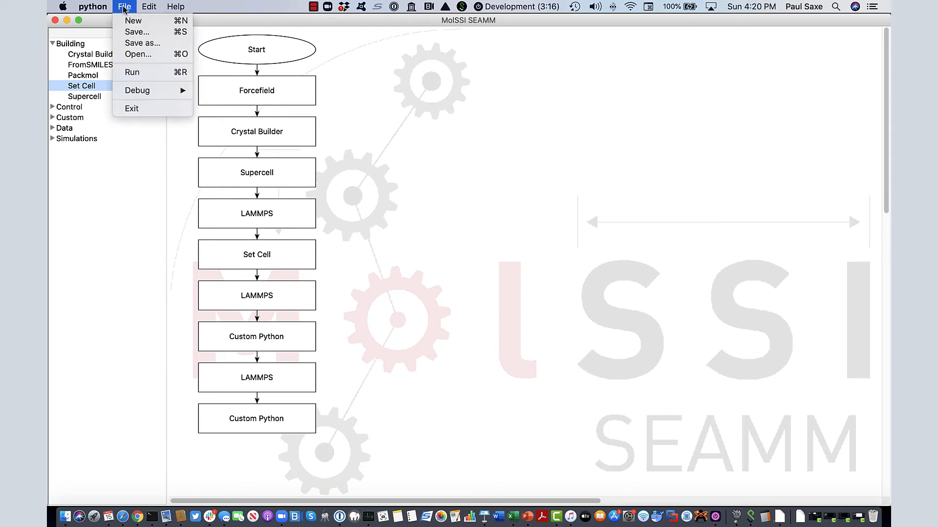
left_click(138, 72)
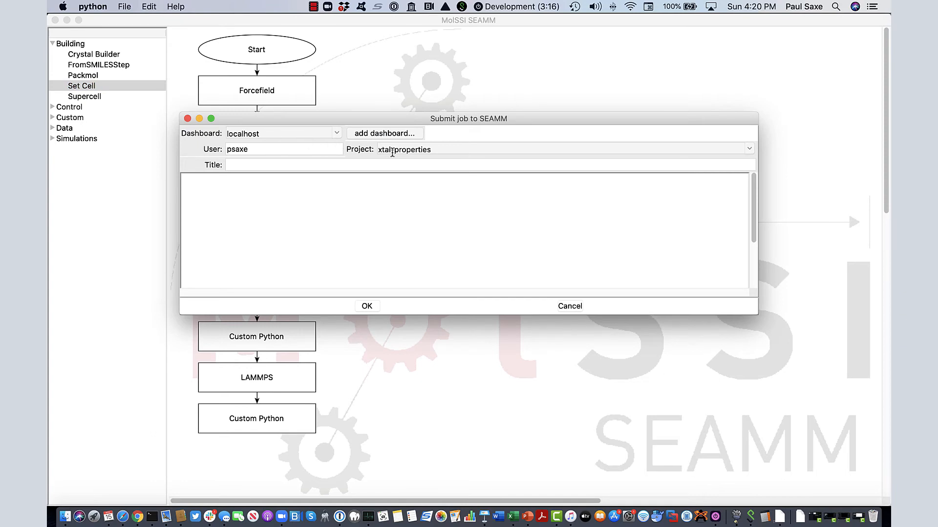
left_click(749, 149)
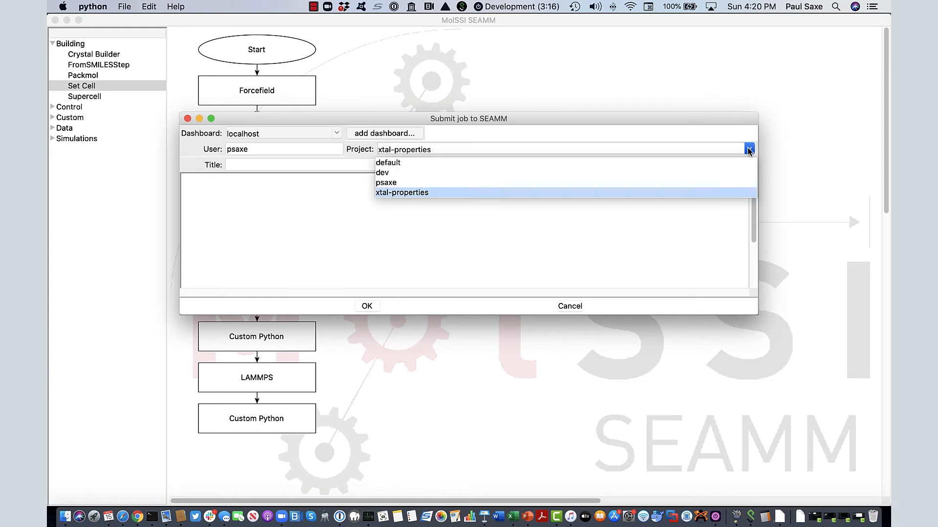
left_click(383, 173)
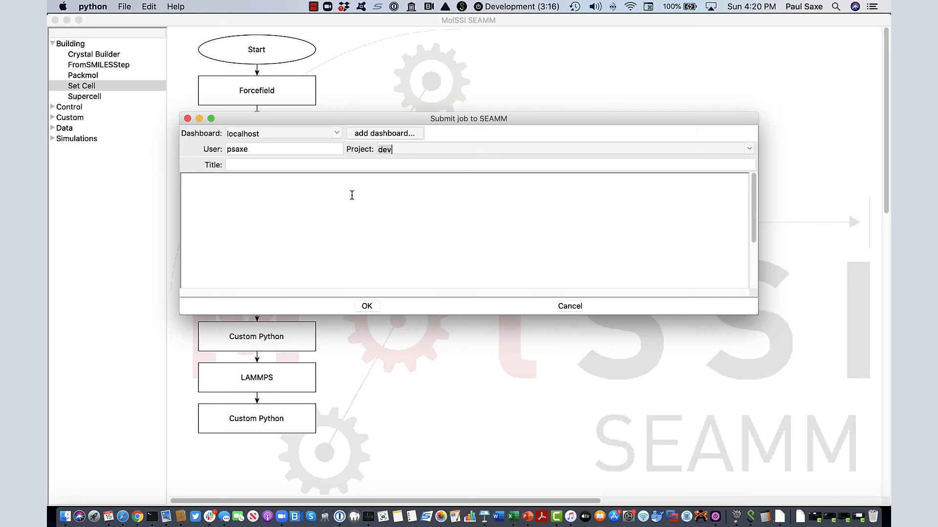
left_click(278, 165)
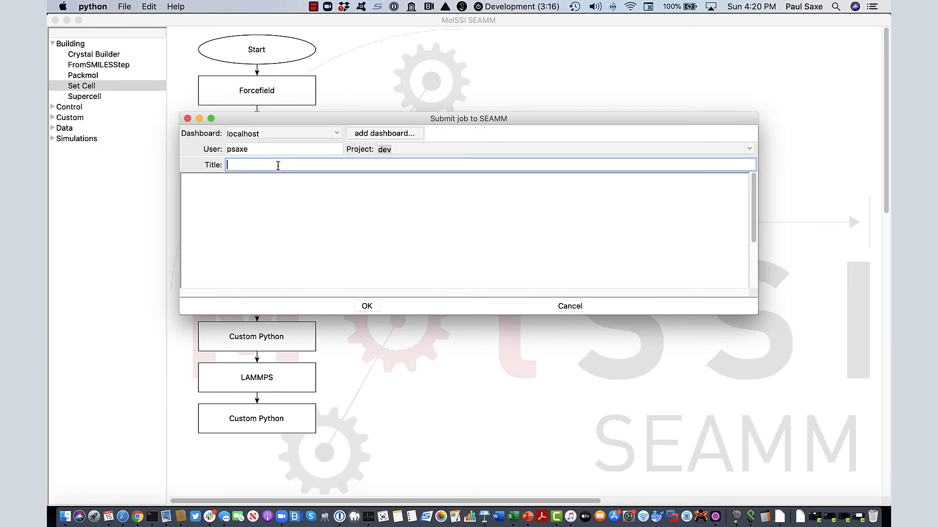
type("Al vacancy energy 298K")
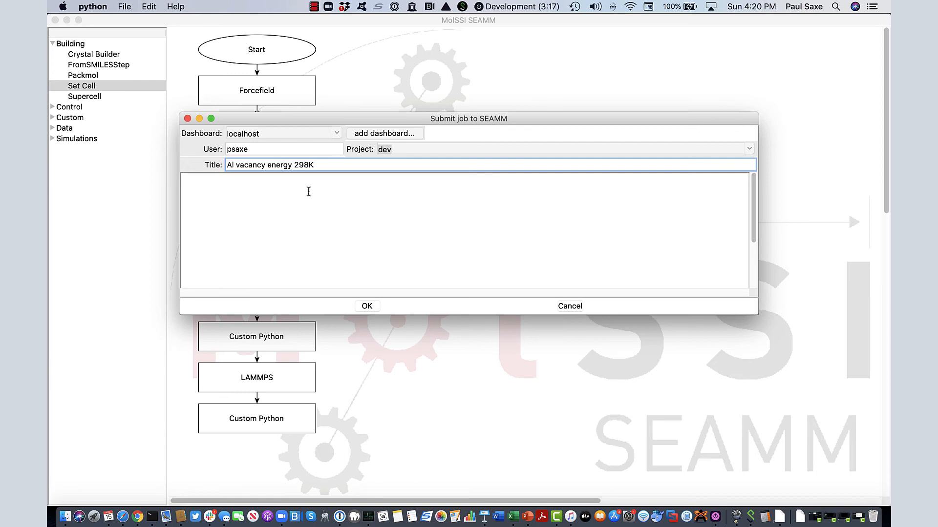
left_click(367, 306)
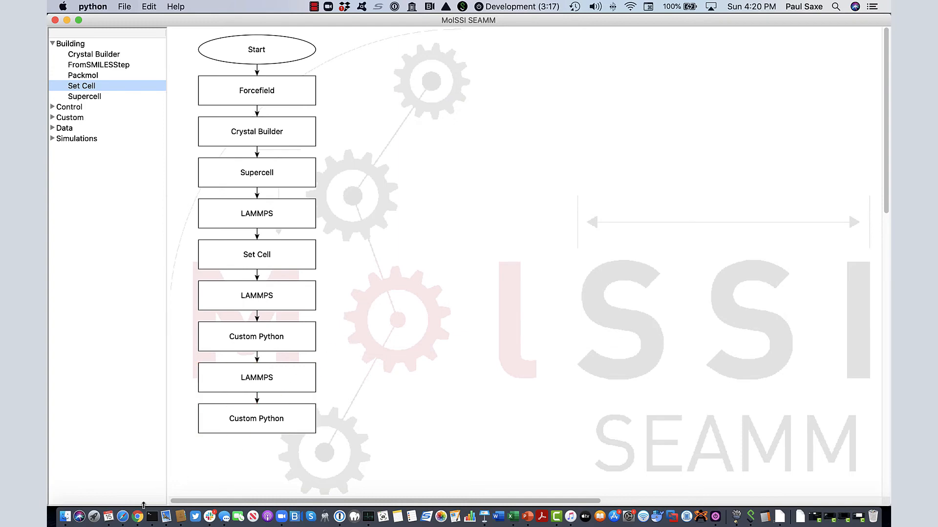
Switch to the browser dashboard, open job 149 from the jobs list and view its final structure
left_click(138, 516)
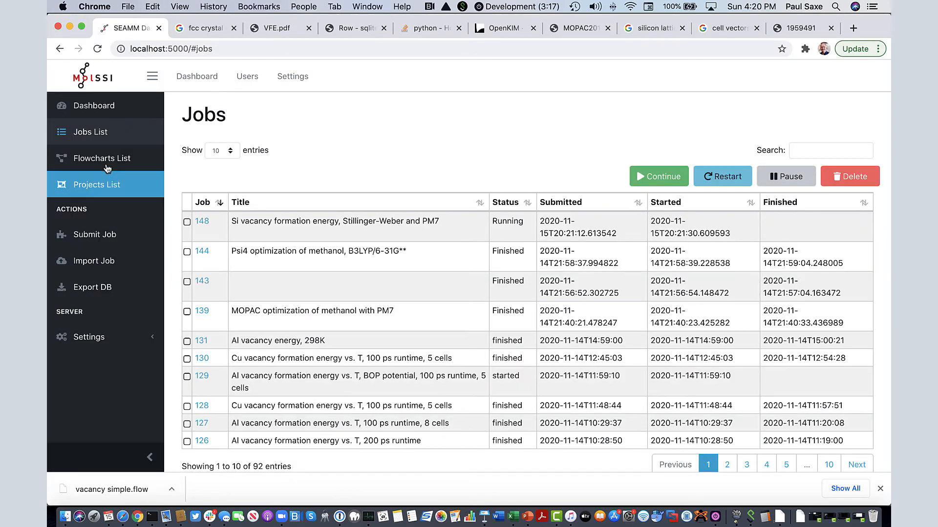
left_click(85, 133)
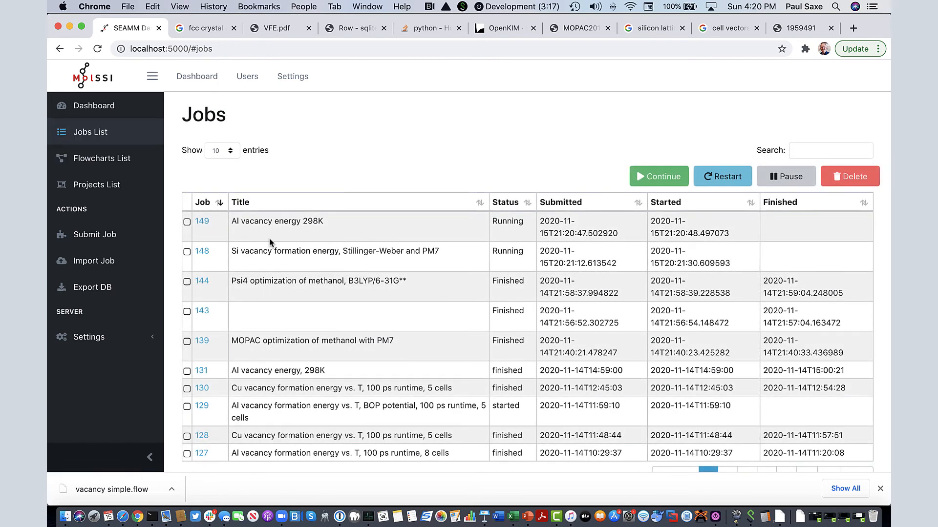
left_click(202, 222)
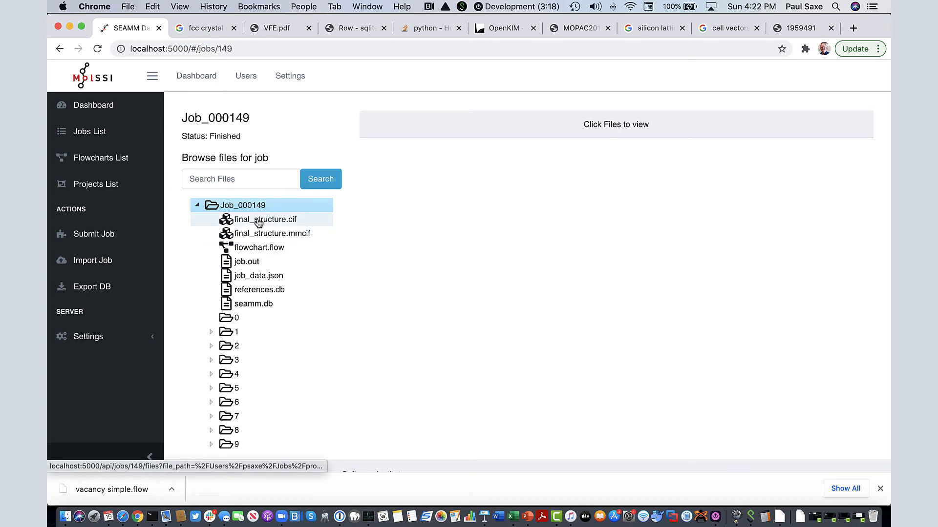
left_click(259, 223)
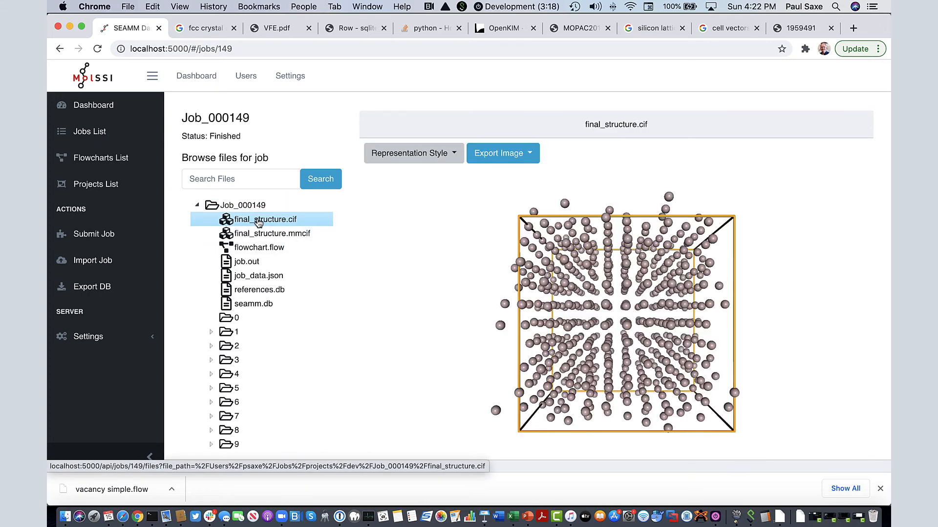
left_click_drag(573, 342, 622, 346)
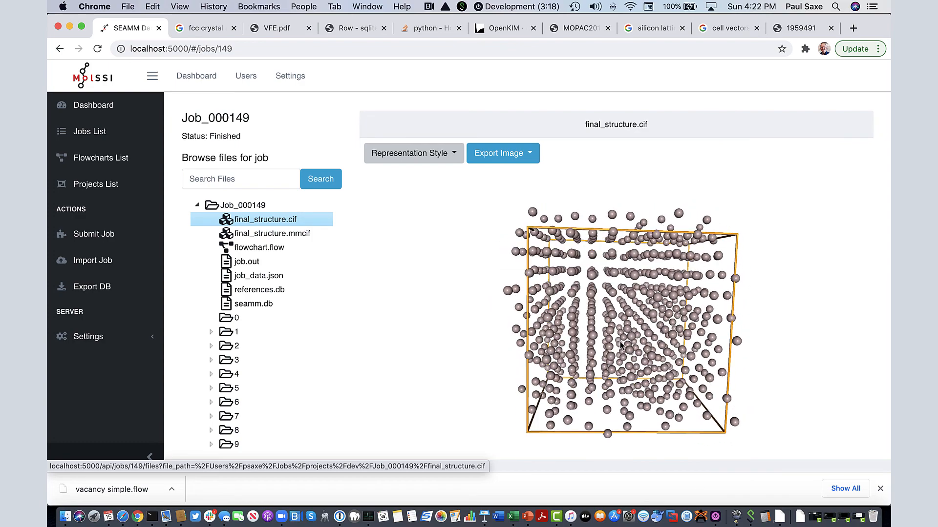
Open the job's job.out file and read through the flowchart description and results
left_click(253, 262)
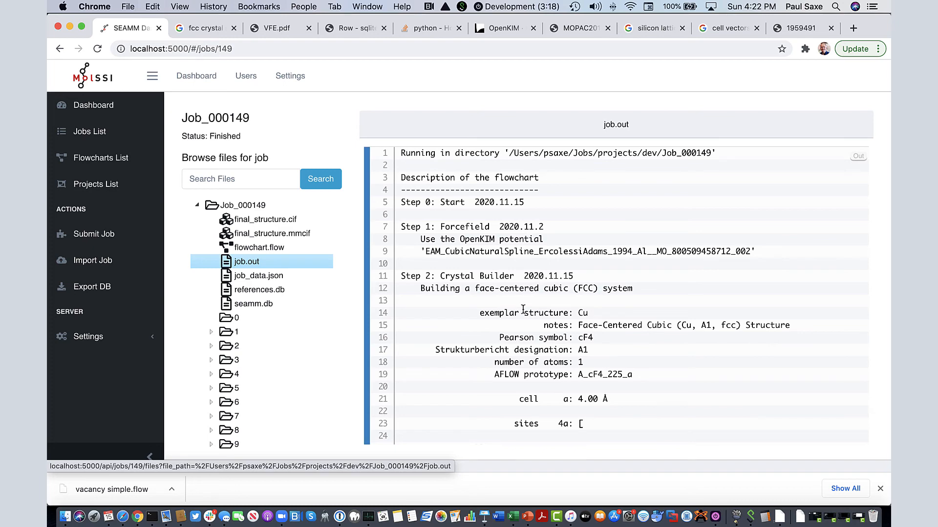
scroll(523, 310, "down", 5)
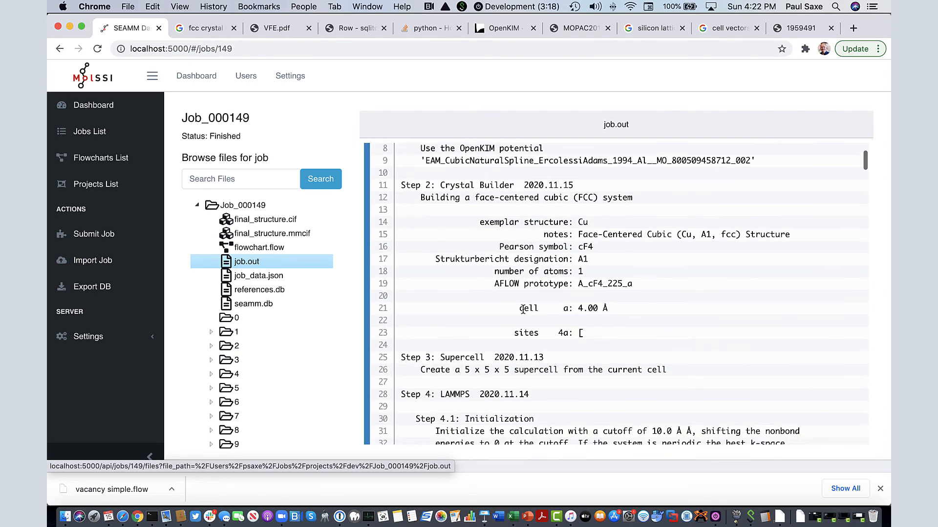
scroll(524, 310, "down", 8)
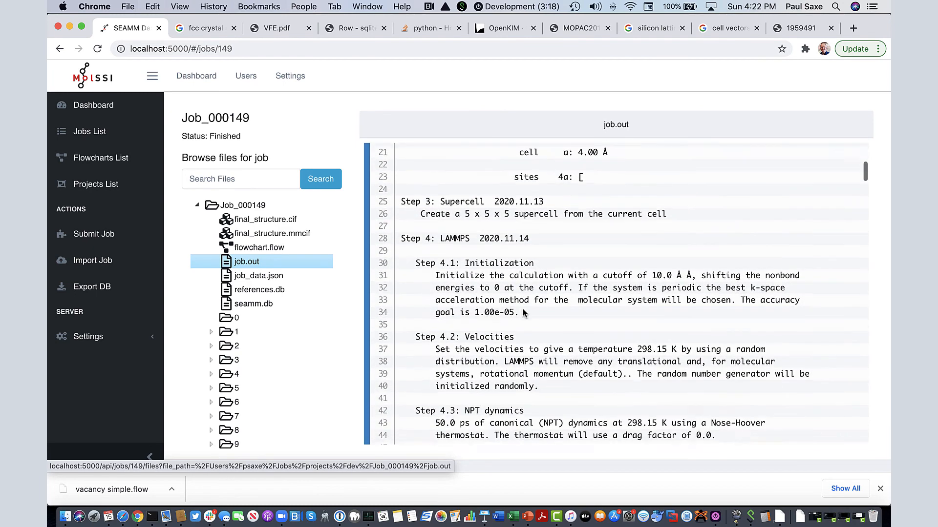
scroll(523, 311, "down", 12)
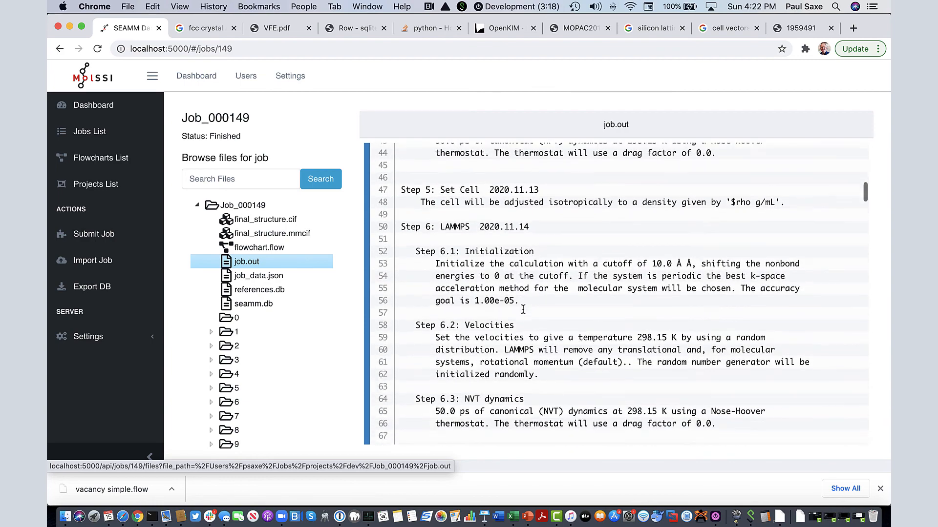
scroll(523, 310, "down", 9)
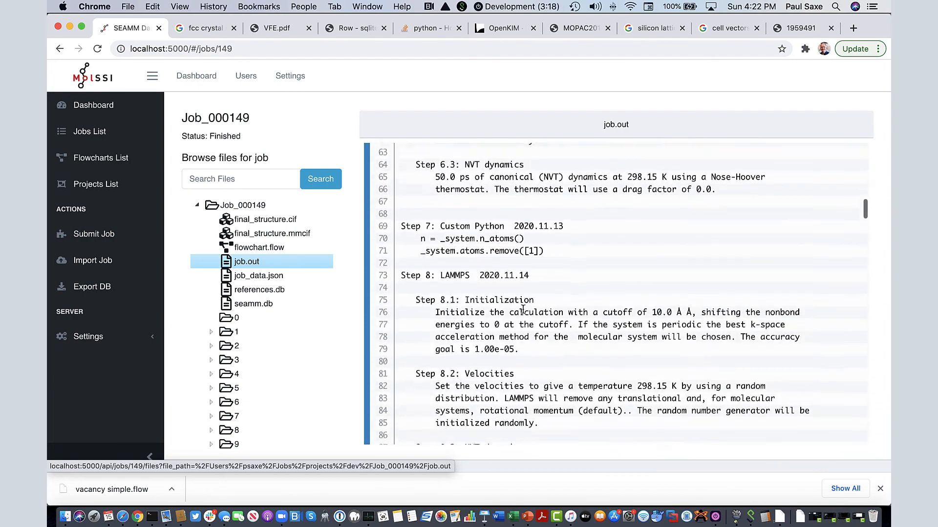
scroll(523, 309, "down", 9)
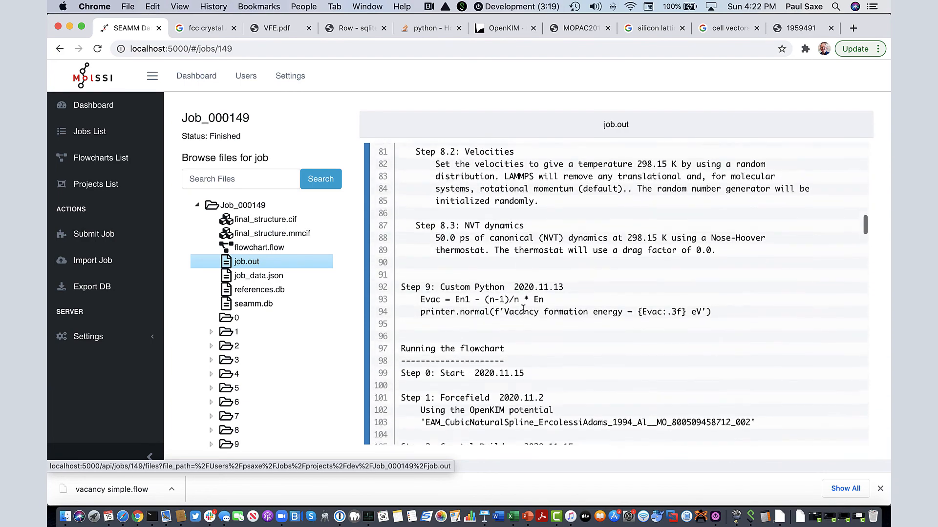
scroll(523, 312, "down", 9)
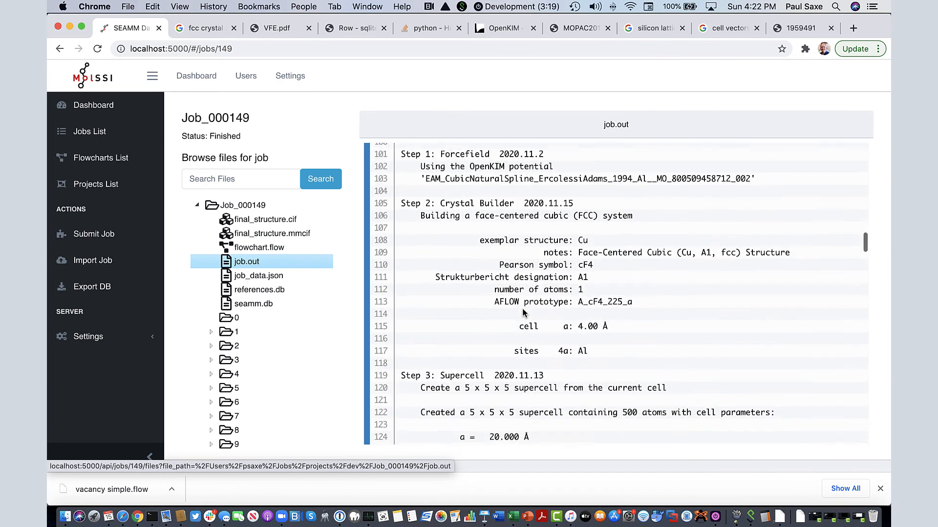
Examine the supercell, LAMMPS dynamics analyses and the final Custom Python vacancy formation energy output in job.out
scroll(523, 313, "down", 12)
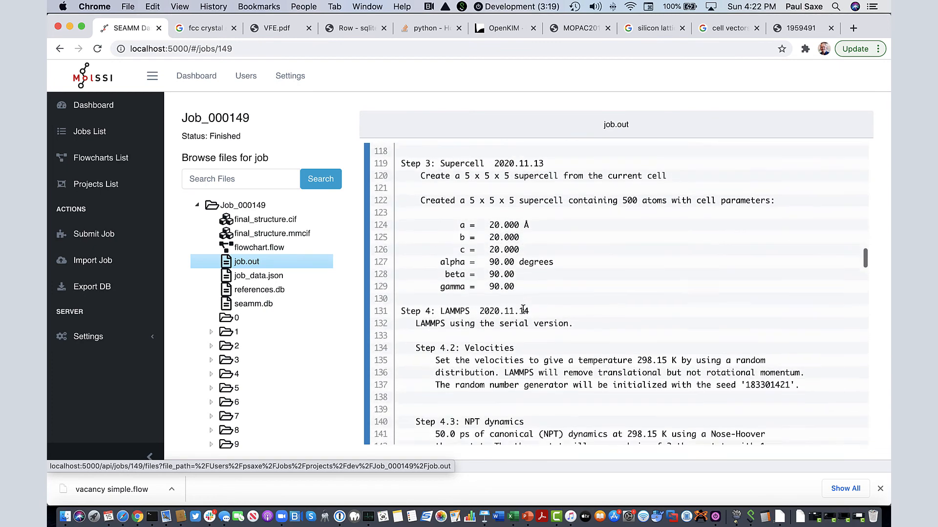
scroll(523, 310, "down", 9)
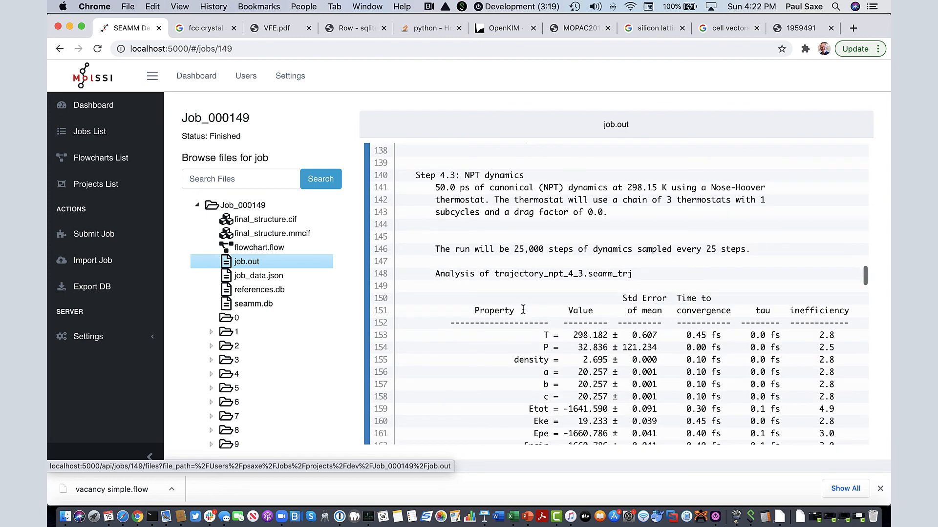
scroll(523, 310, "down", 6)
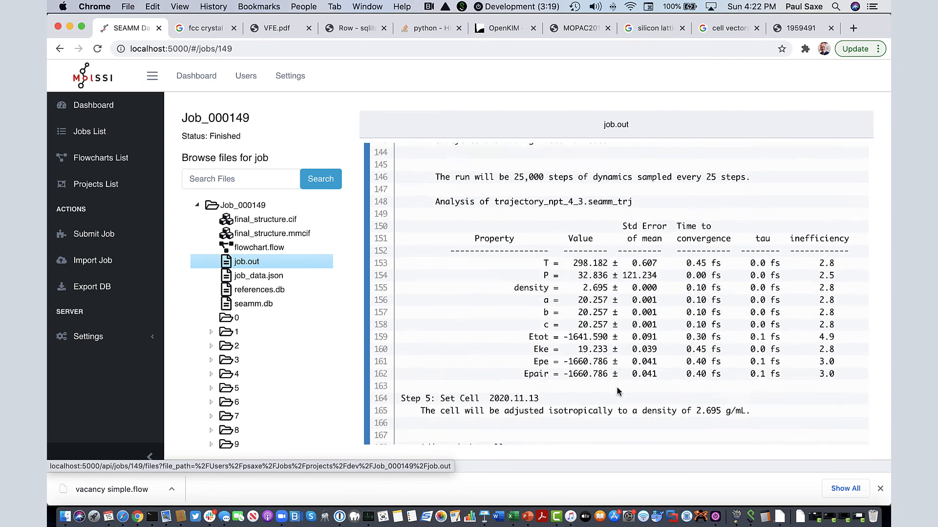
scroll(617, 391, "down", 9)
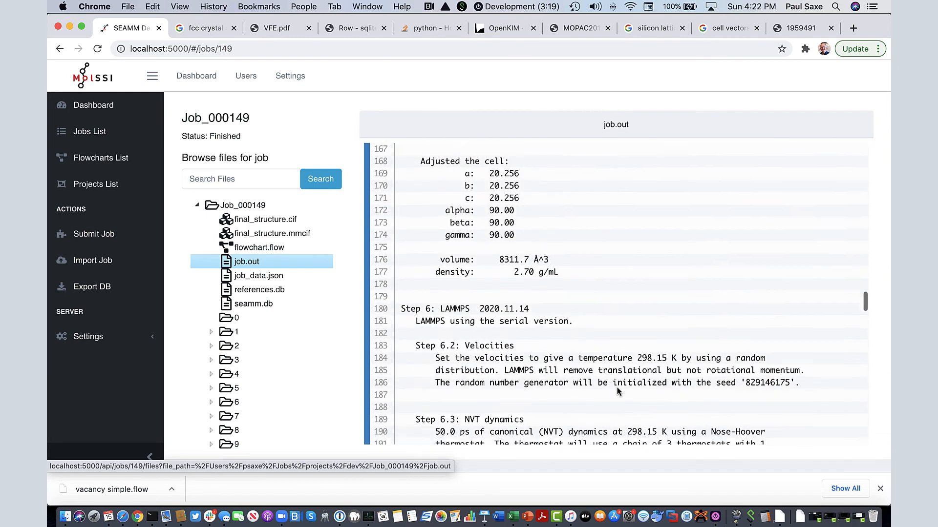
scroll(617, 391, "down", 20)
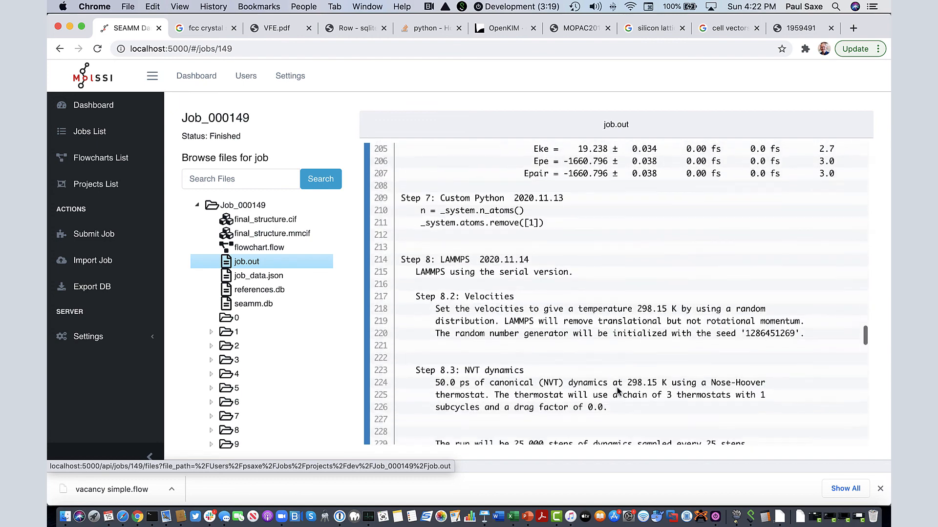
scroll(618, 391, "down", 10)
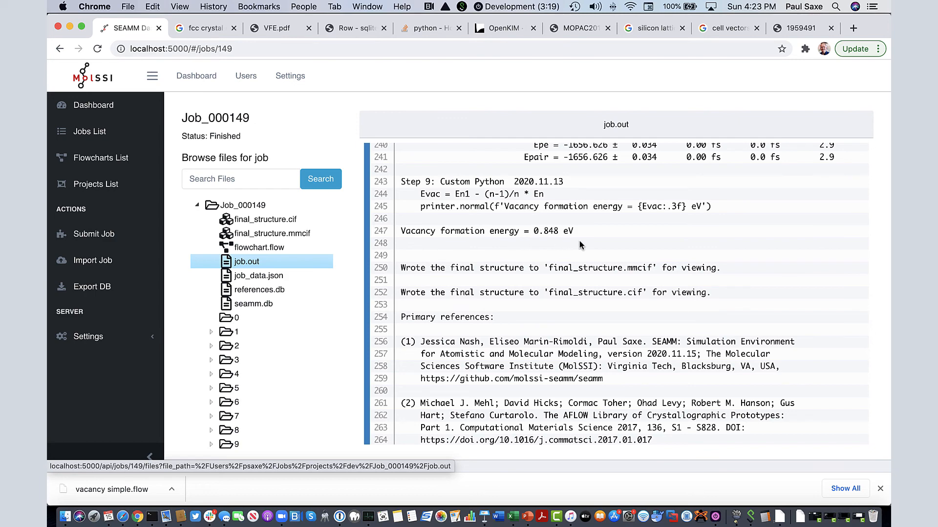
Read through the primary and secondary references and the timing summary at the end of job.out
scroll(580, 321, "down", 10)
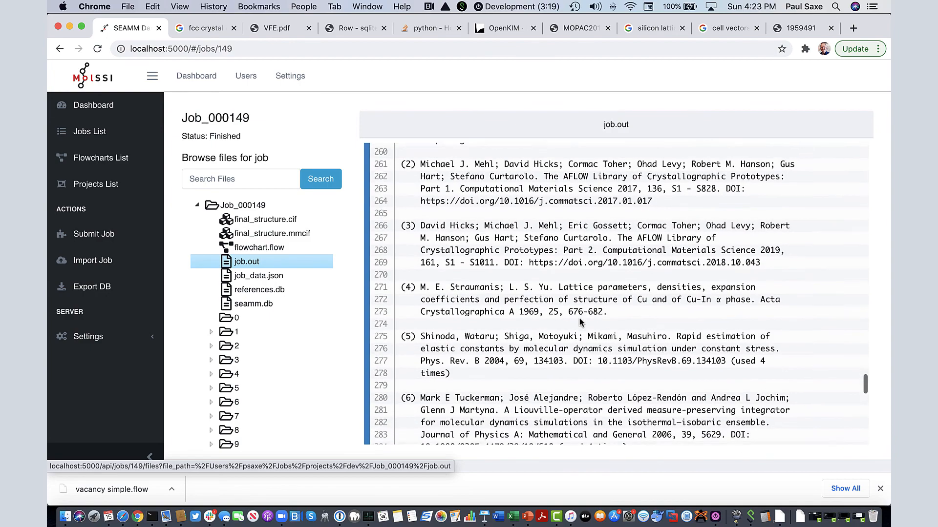
scroll(579, 318, "down", 12)
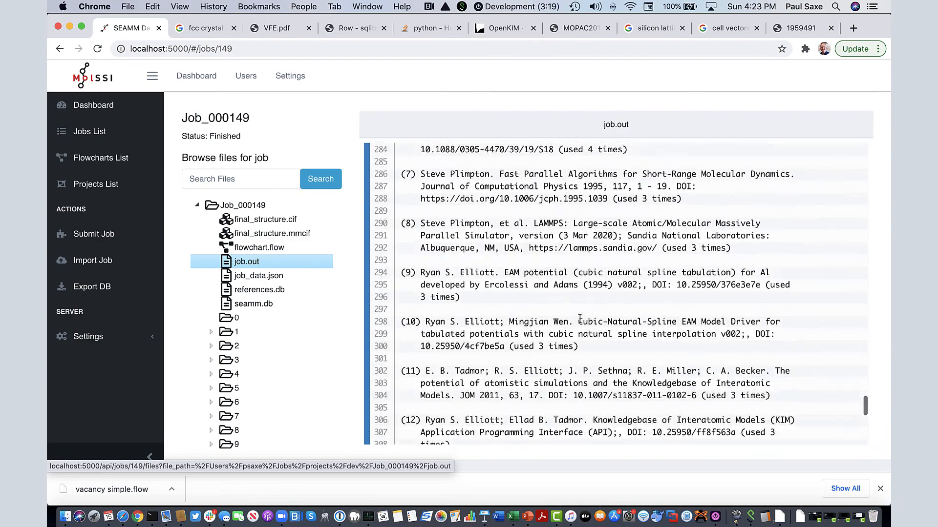
scroll(580, 319, "down", 3)
scroll(581, 319, "down", 11)
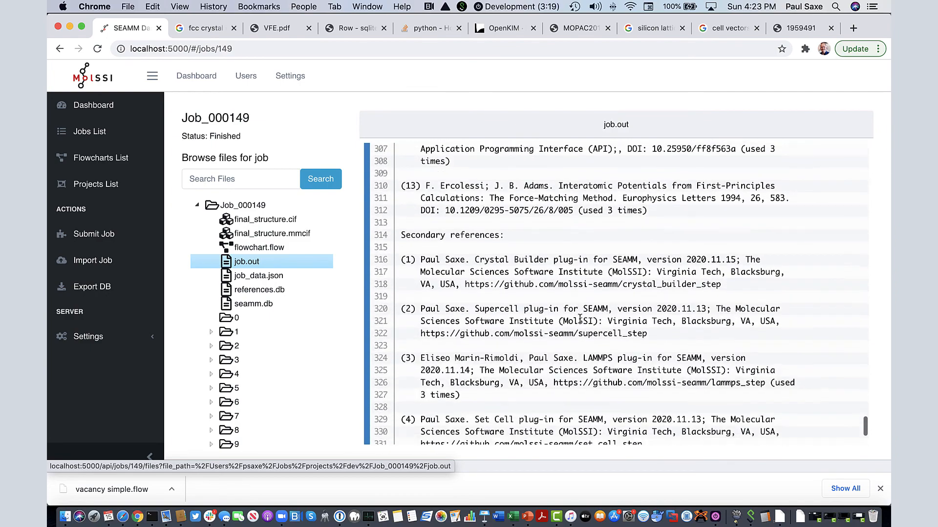
scroll(580, 319, "down", 5)
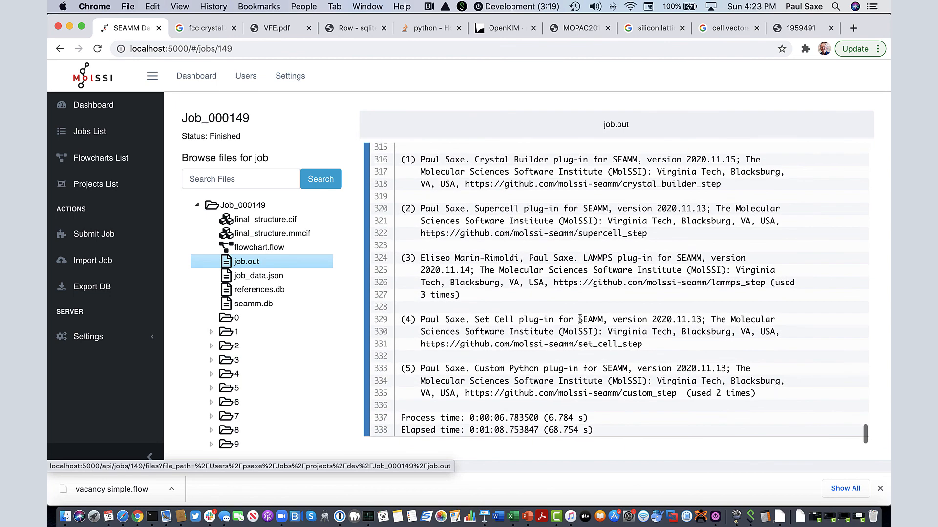